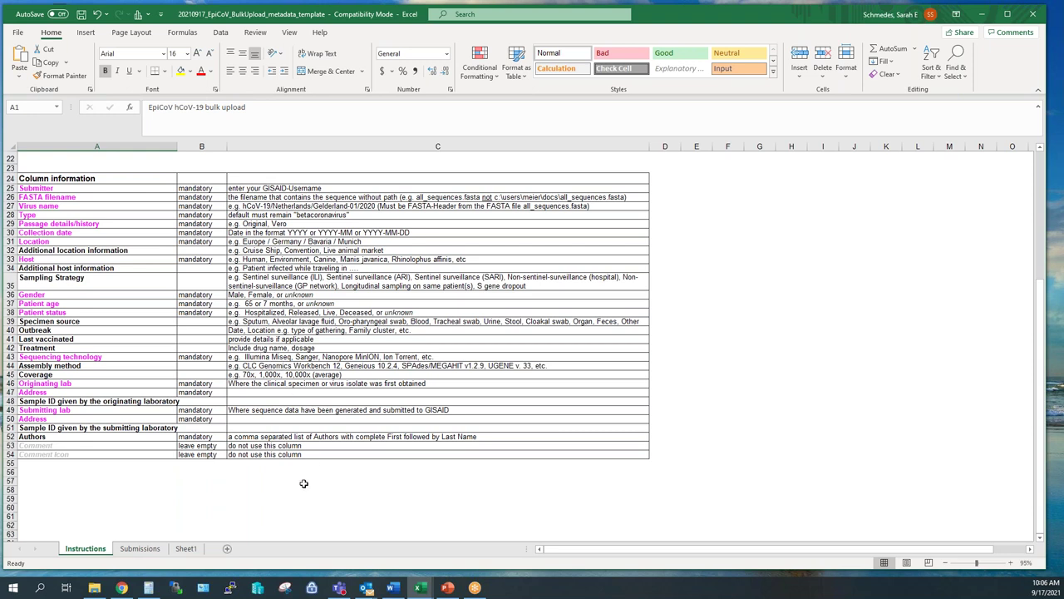
# Open the Submissions sheet and examine the collection date, location and virus name entries of the sample records
pyautogui.click(149, 550)
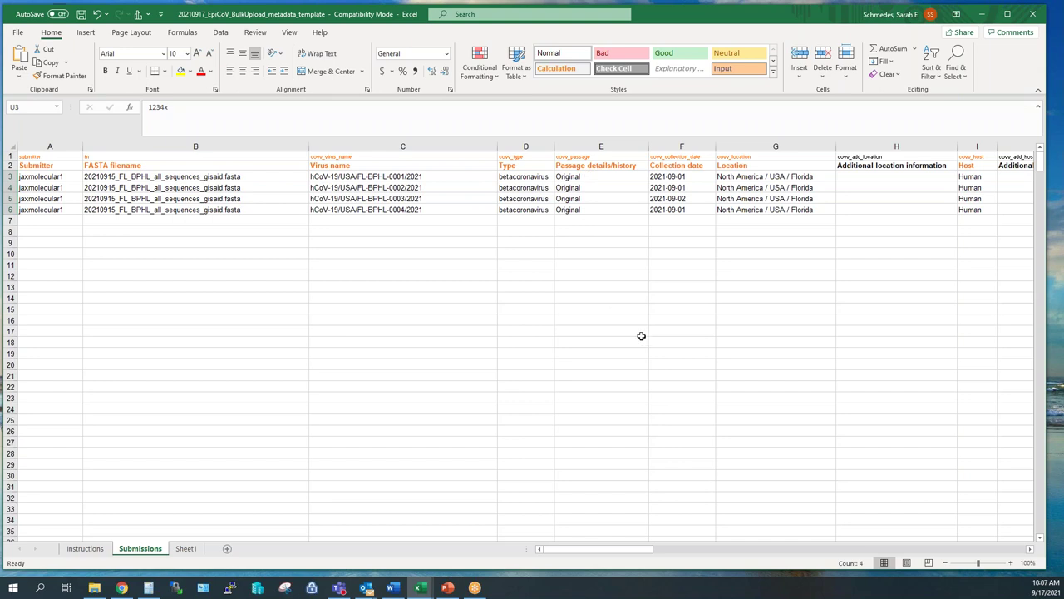
pyautogui.click(1030, 549)
pyautogui.click(1030, 549)
pyautogui.click(1031, 549)
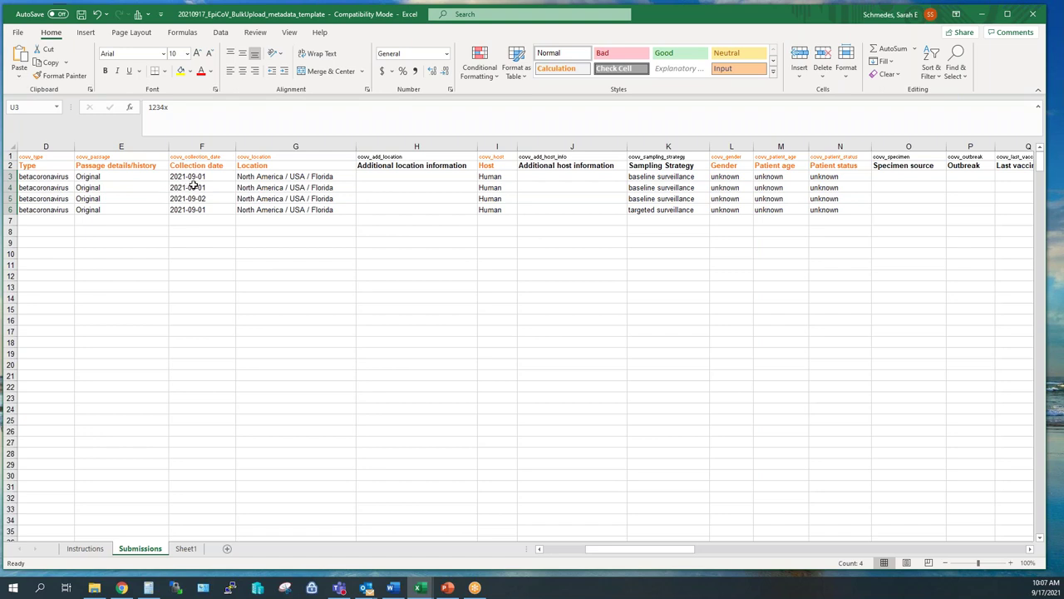
pyautogui.click(284, 180)
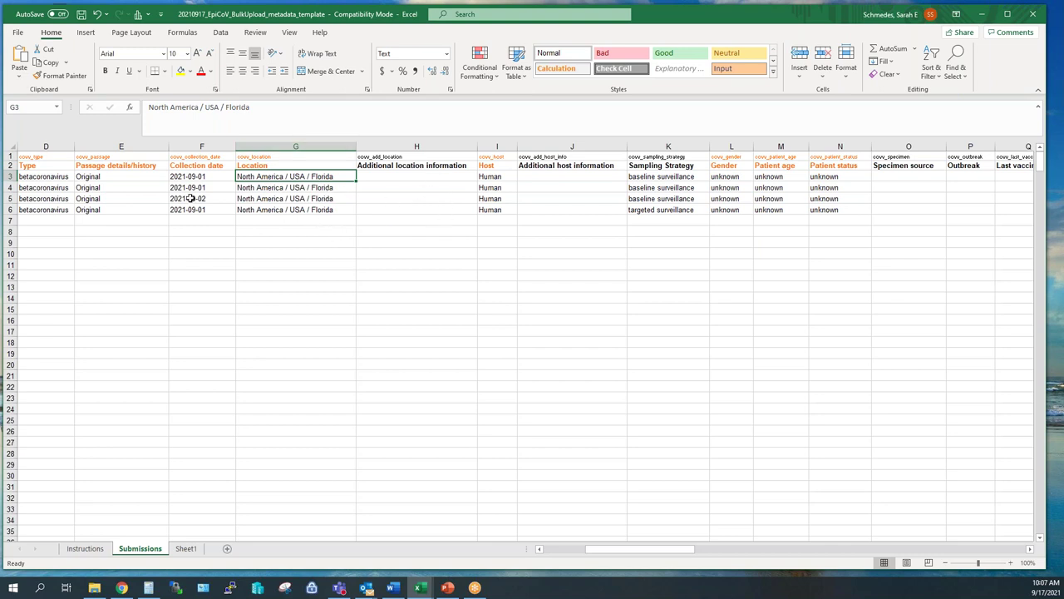
pyautogui.moveTo(643, 555); pyautogui.dragTo(598, 554)
pyautogui.click(362, 179)
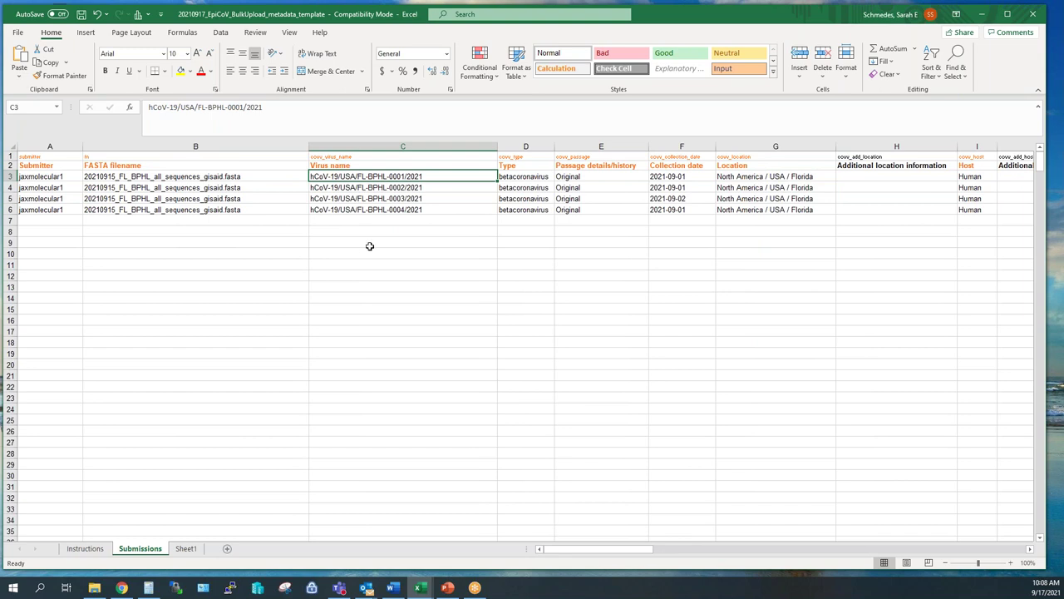
# Examine the Host and Sampling Strategy columns, checking the host entry in row 4 and the sampling strategy in row 6
pyautogui.moveTo(635, 550); pyautogui.dragTo(694, 550)
pyautogui.click(438, 186)
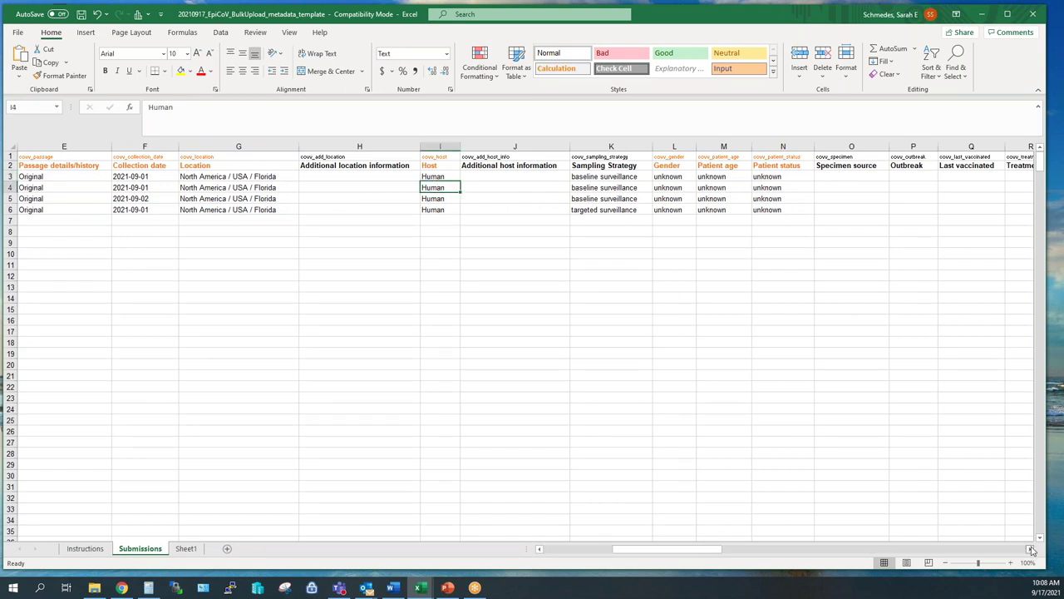
pyautogui.click(1031, 550)
pyautogui.click(1031, 551)
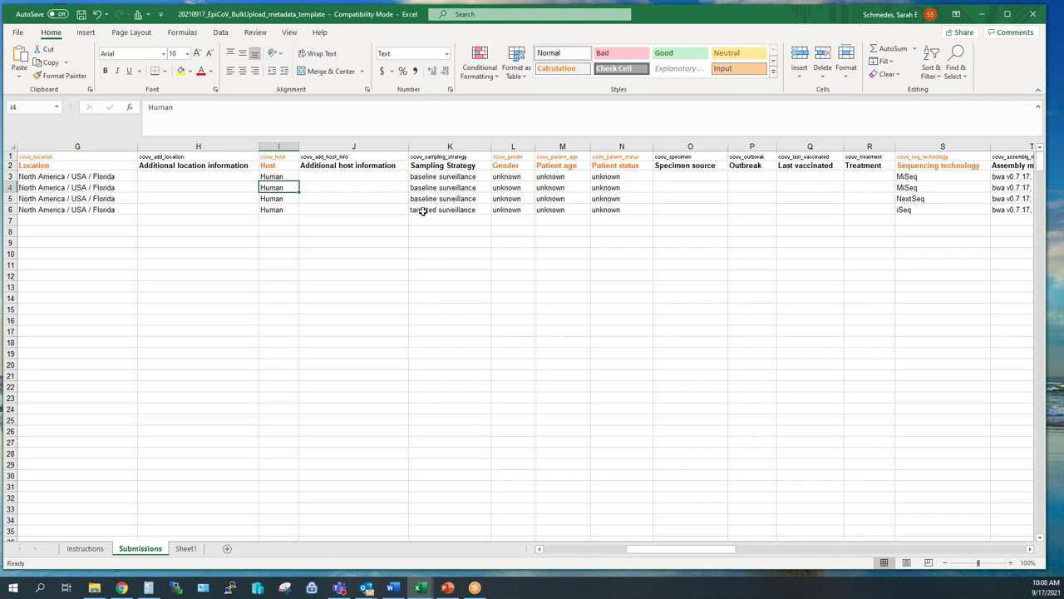
pyautogui.click(433, 209)
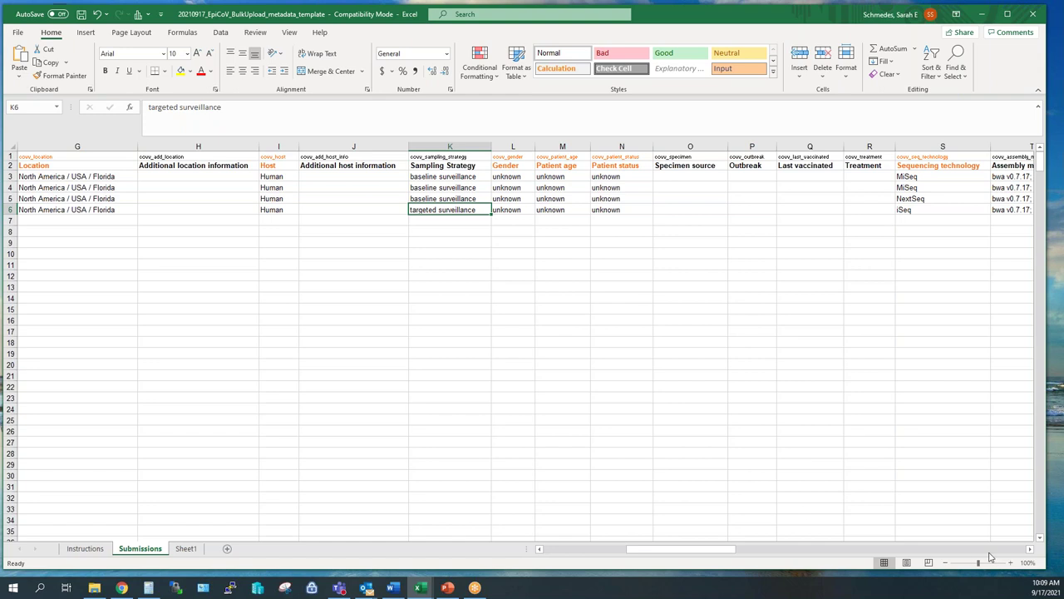
# Examine the sequencing technology, assembly method and coverage columns, inspecting the assembly method of the first sample
pyautogui.click(1029, 548)
pyautogui.click(1029, 549)
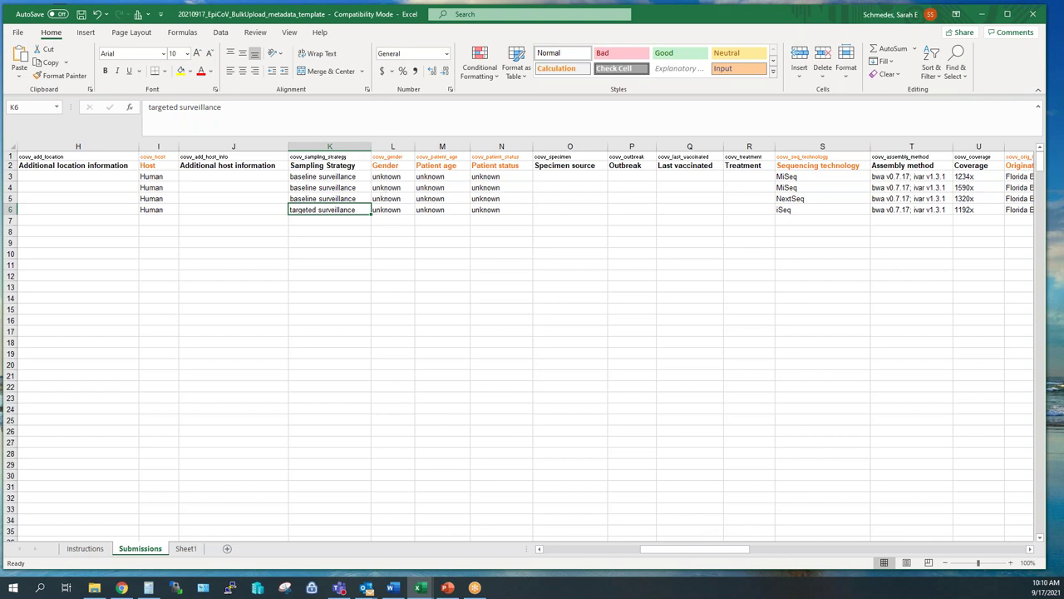
pyautogui.click(1029, 549)
pyautogui.click(1030, 549)
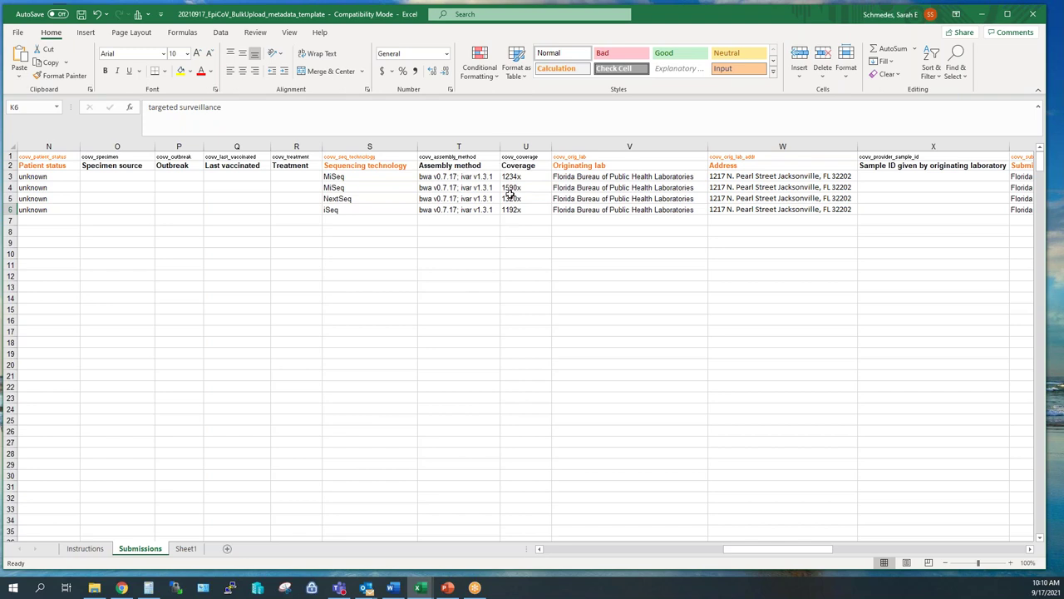
pyautogui.click(458, 146)
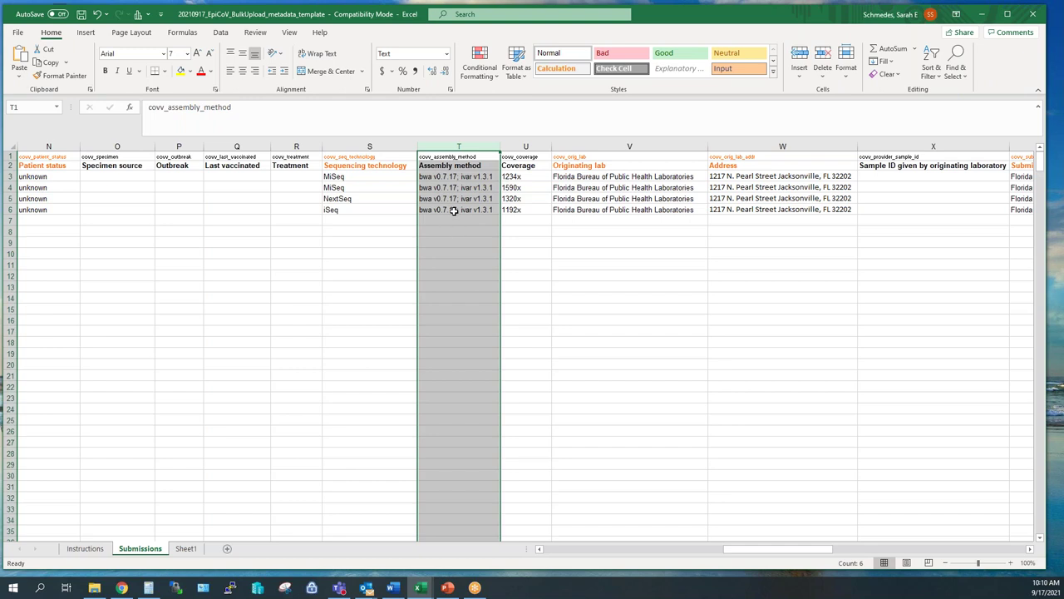
pyautogui.click(454, 176)
pyautogui.click(457, 147)
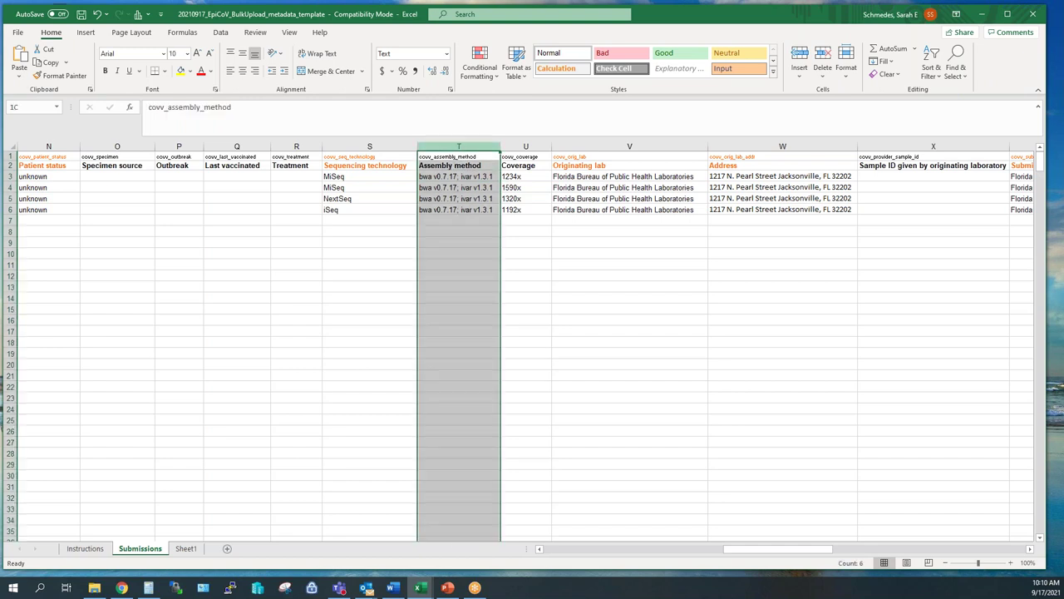
pyautogui.click(441, 178)
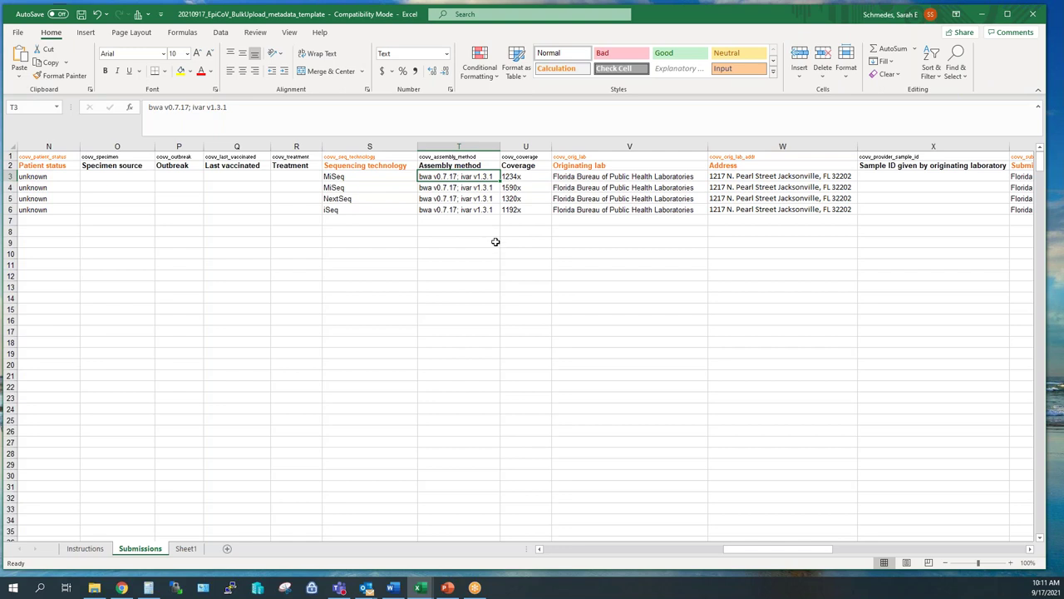
# Review the Submitting lab and Originating lab columns of the metadata sheet
pyautogui.moveTo(769, 551); pyautogui.dragTo(827, 551)
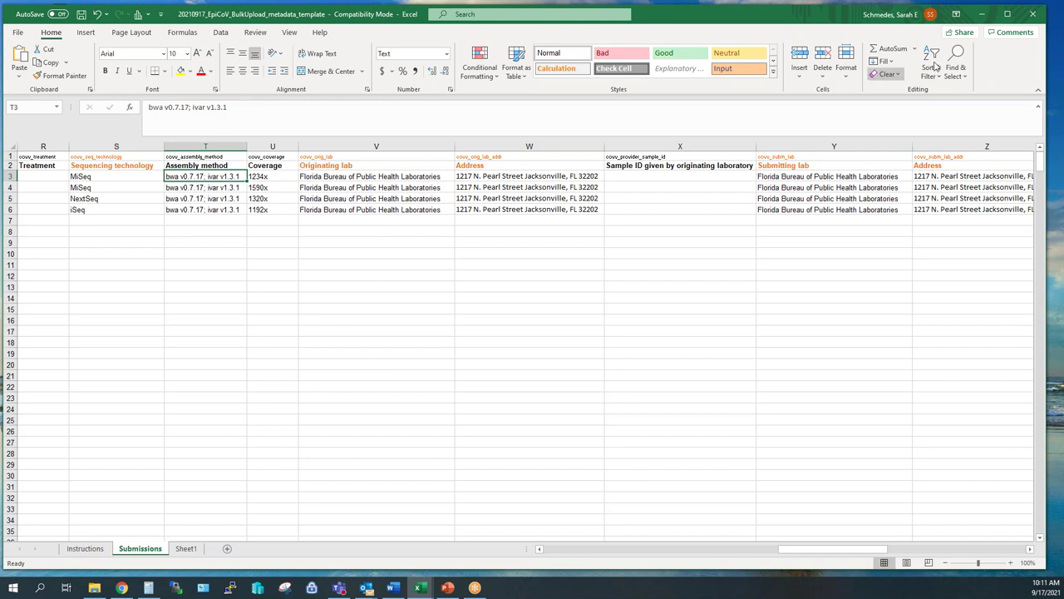
pyautogui.click(881, 148)
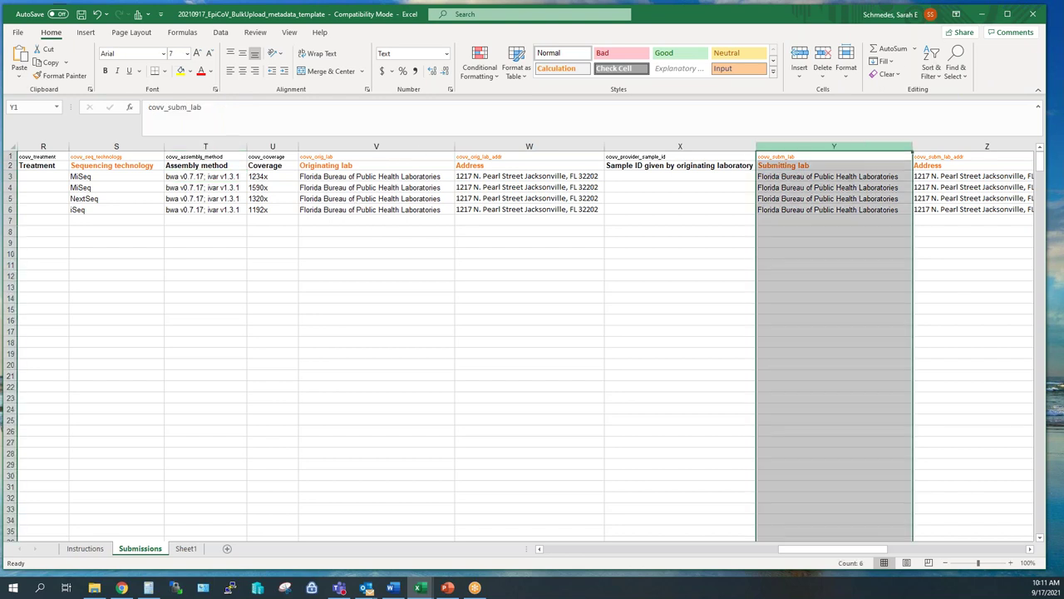
pyautogui.click(376, 147)
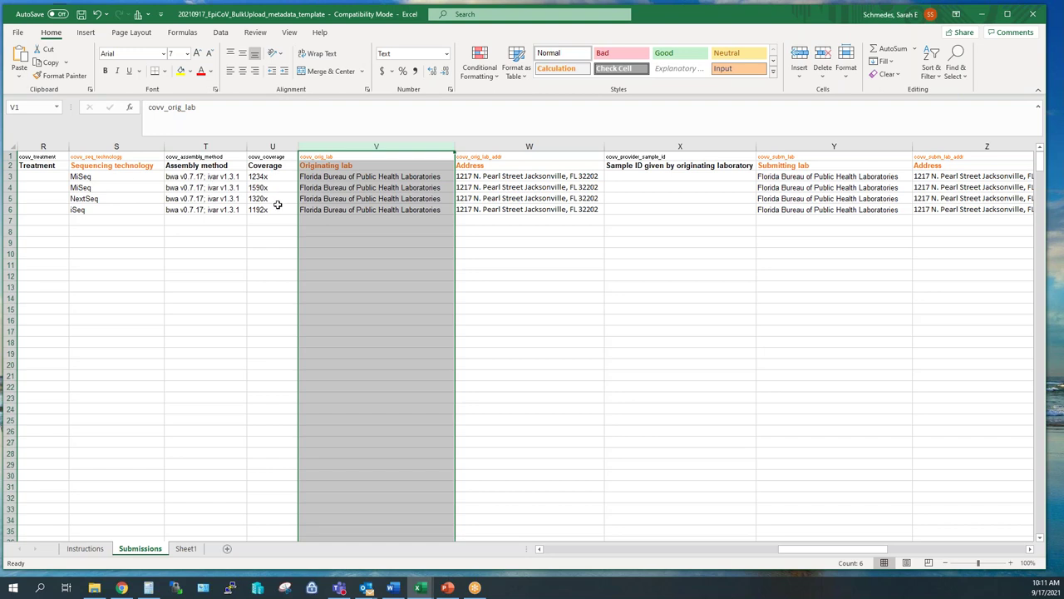
pyautogui.click(447, 319)
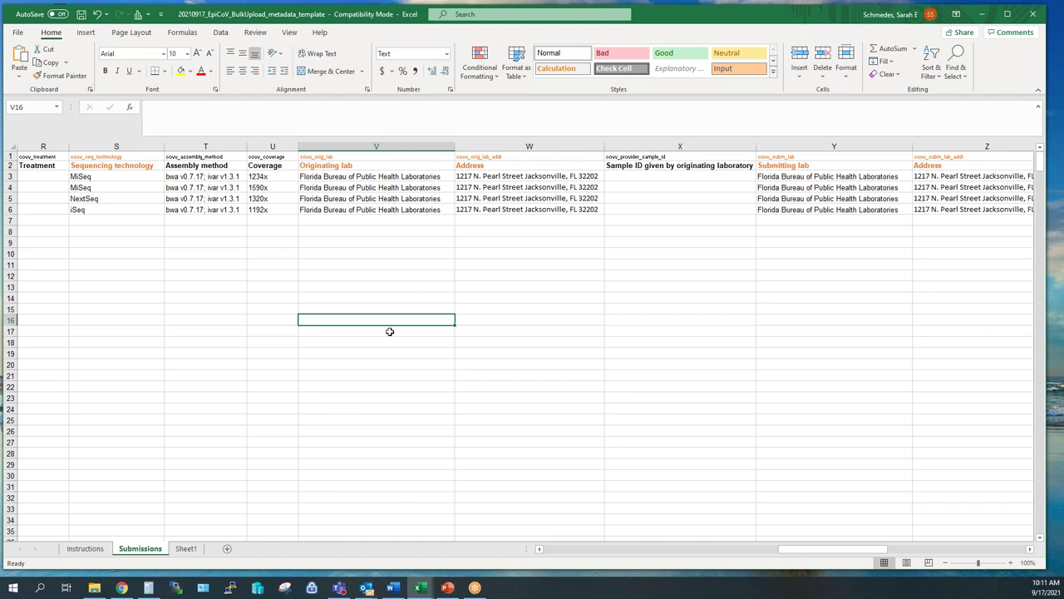
# Examine the remaining columns through Authors and Comment, and return to the first columns of the sheet
pyautogui.moveTo(869, 555); pyautogui.dragTo(896, 552)
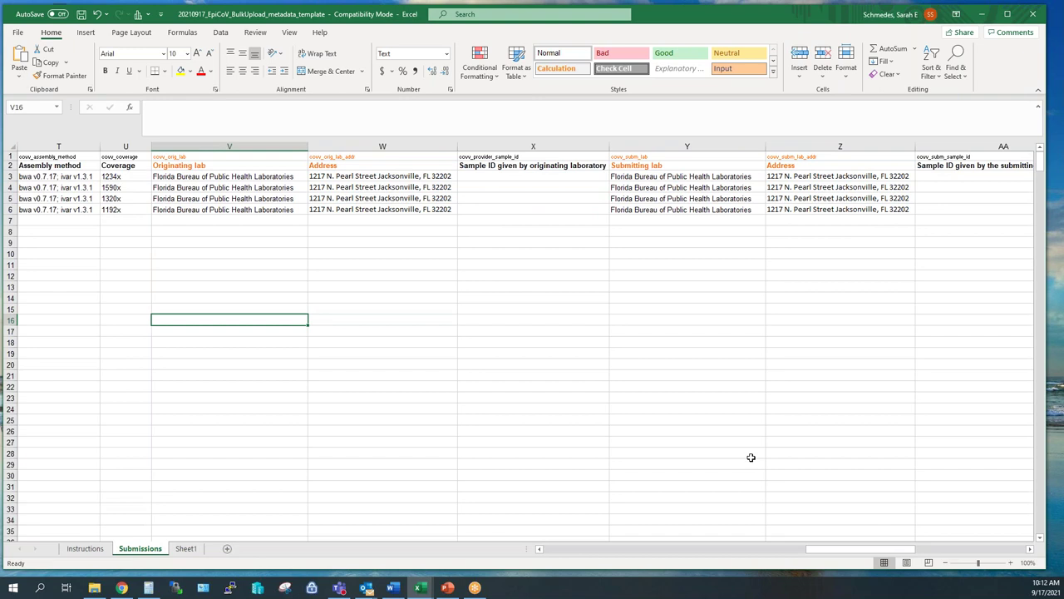
pyautogui.moveTo(812, 552); pyautogui.dragTo(896, 548)
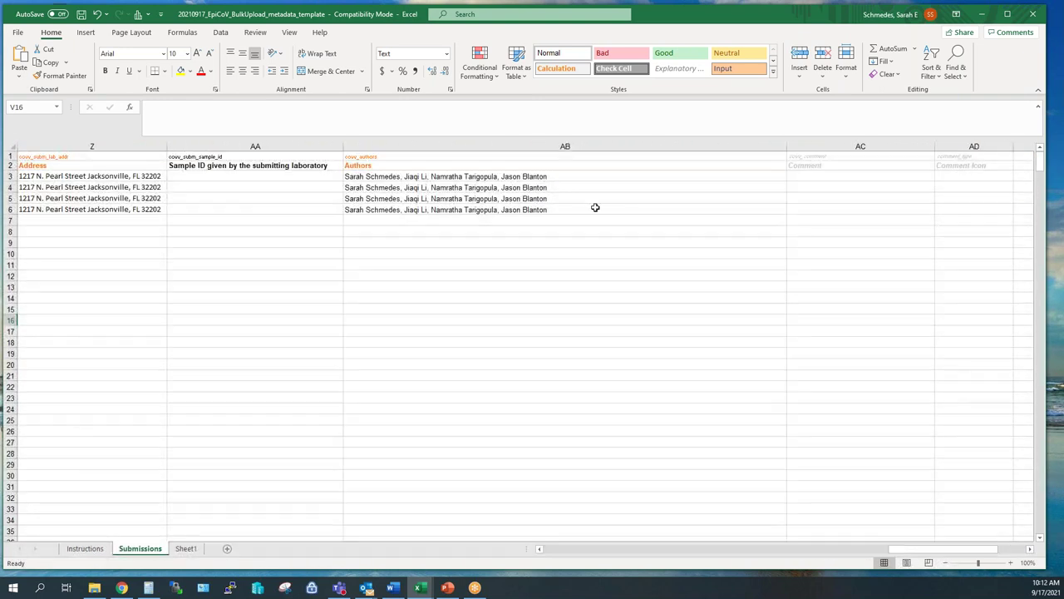
pyautogui.click(528, 145)
pyautogui.click(508, 243)
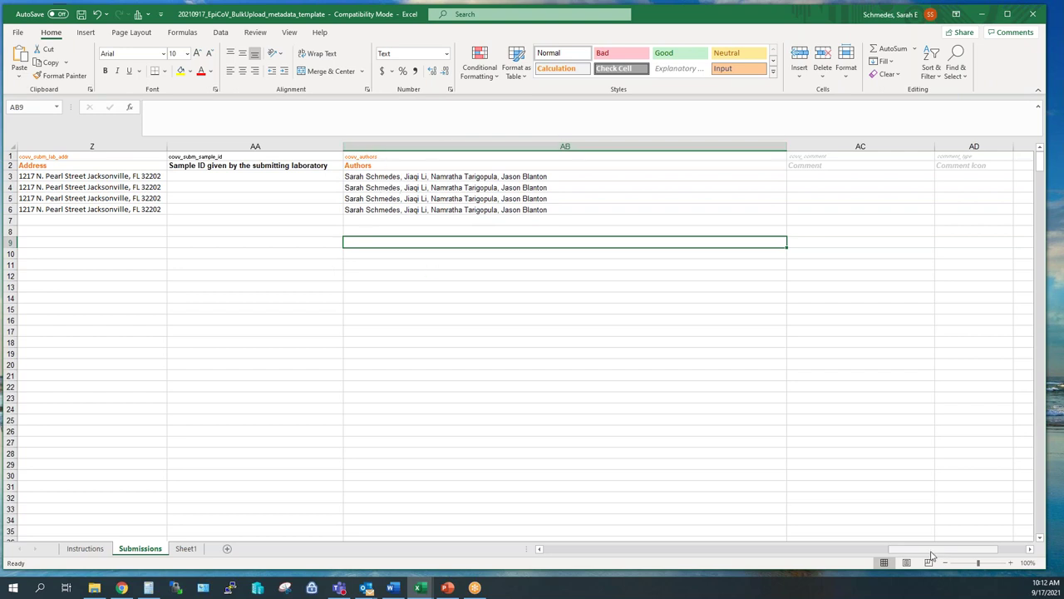
pyautogui.moveTo(934, 552); pyautogui.dragTo(944, 552)
pyautogui.moveTo(923, 553); pyautogui.dragTo(524, 548)
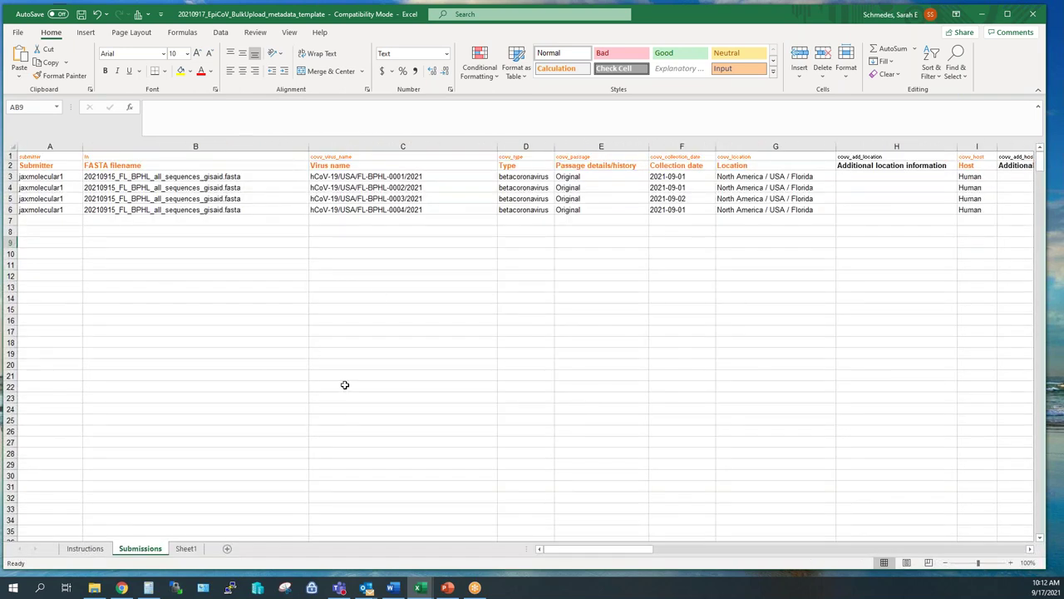
# Switch to the PowerPoint presentation and show the GISAID submission slides from the Demo overview through the confirmation options
pyautogui.click(983, 16)
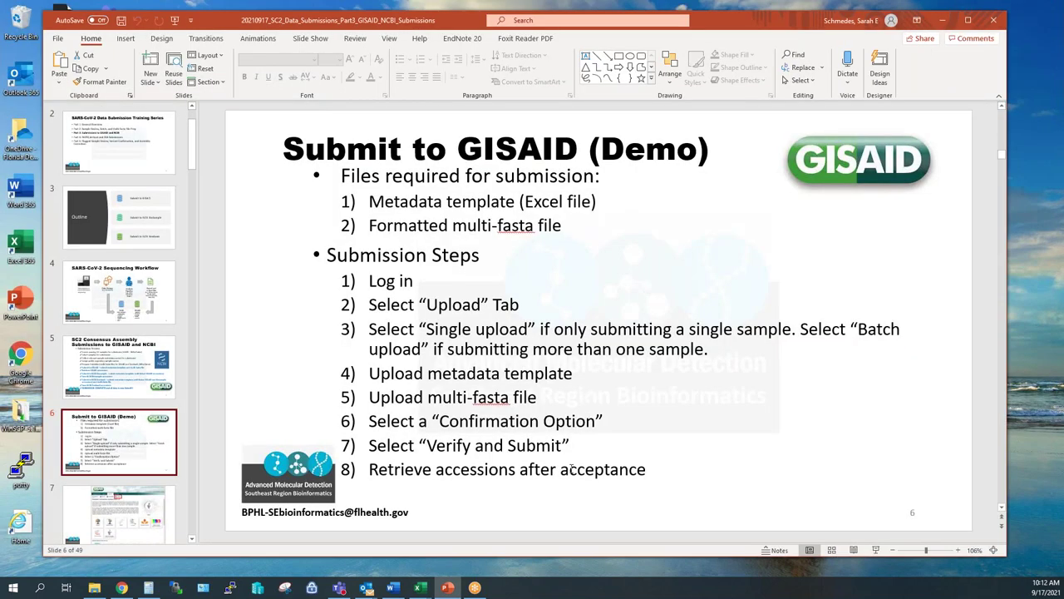
pyautogui.click(876, 550)
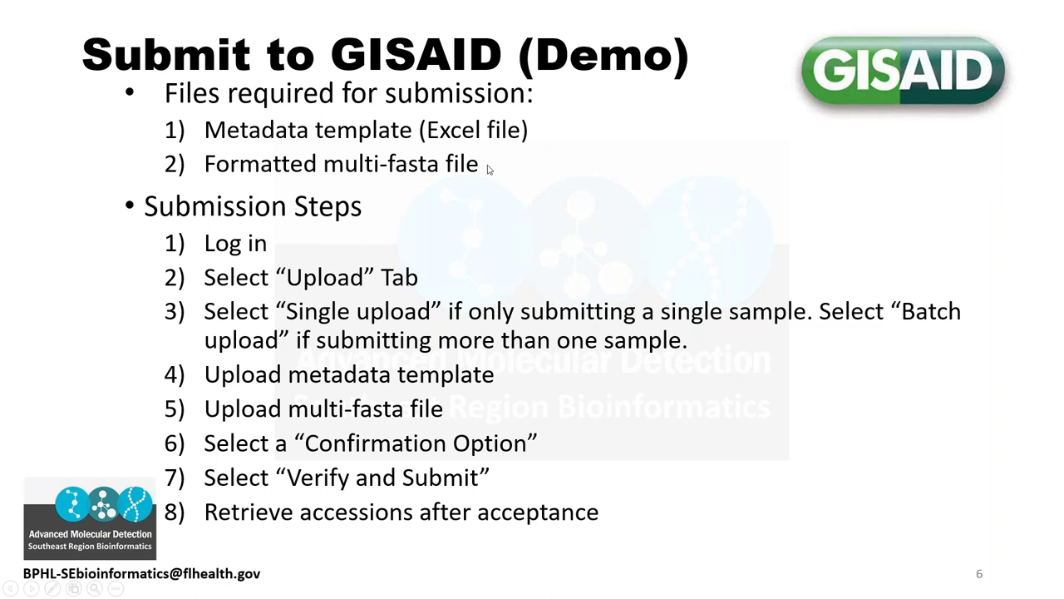
pyautogui.click(582, 387)
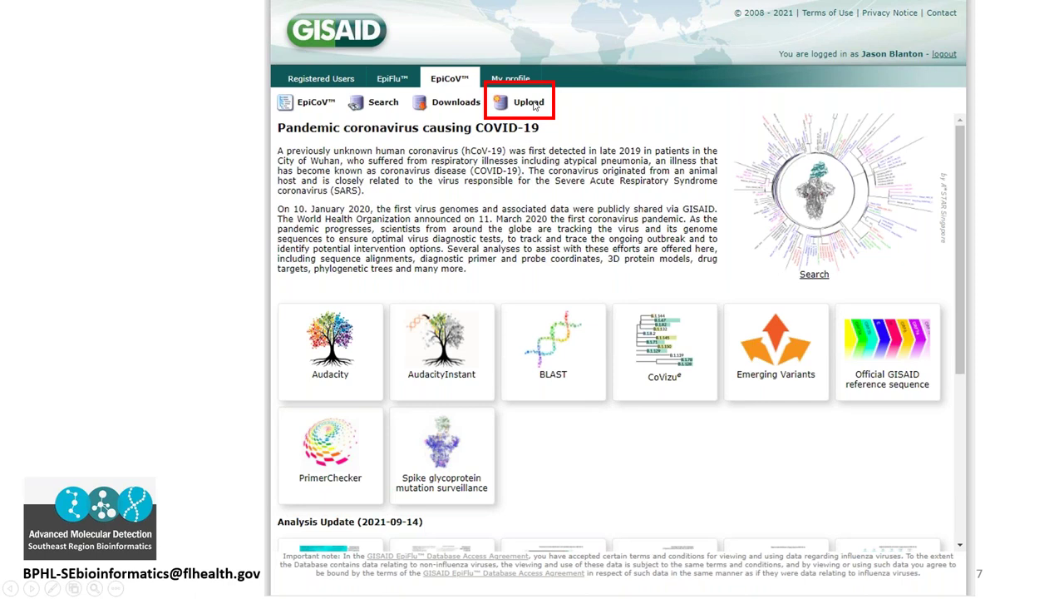
pyautogui.click(547, 209)
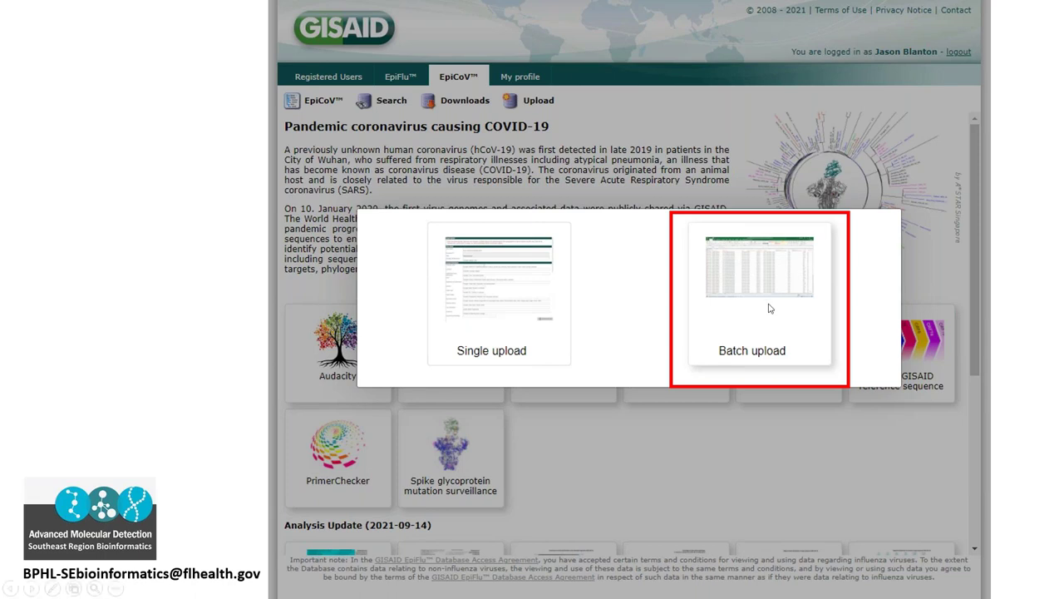
pyautogui.press('Right')
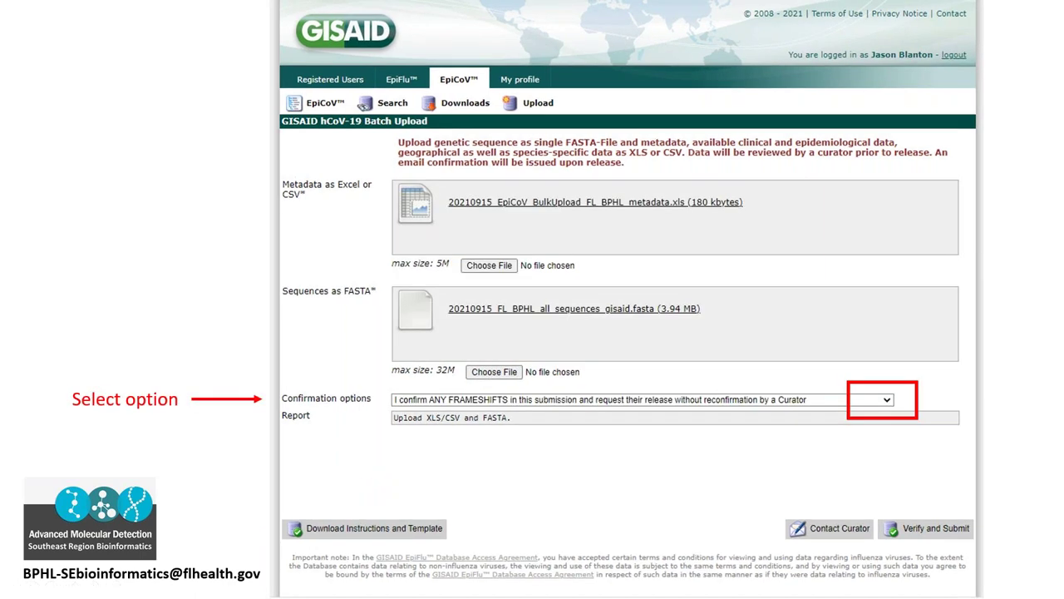
pyautogui.click(395, 405)
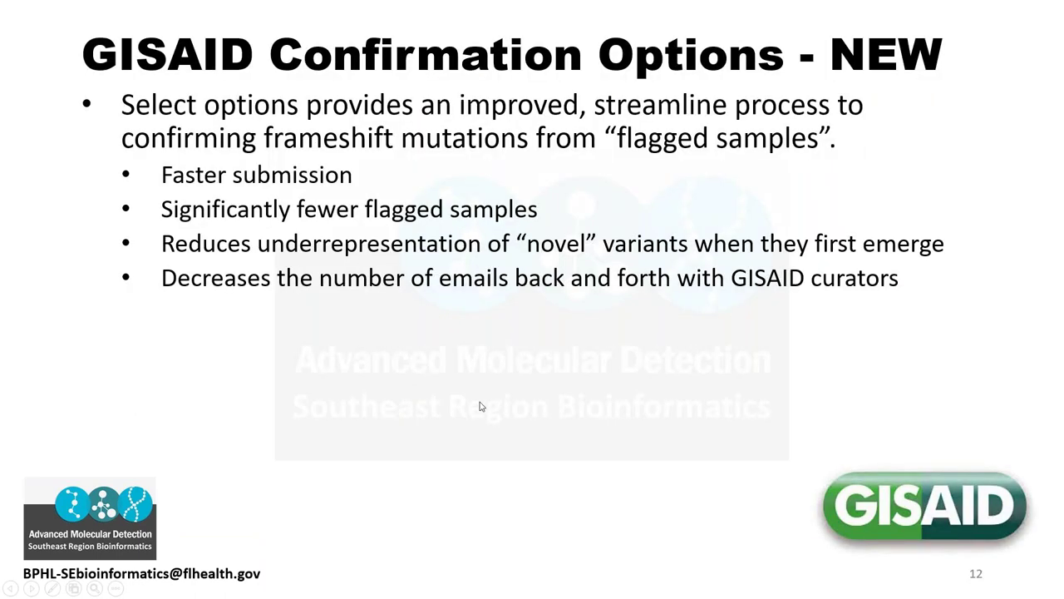
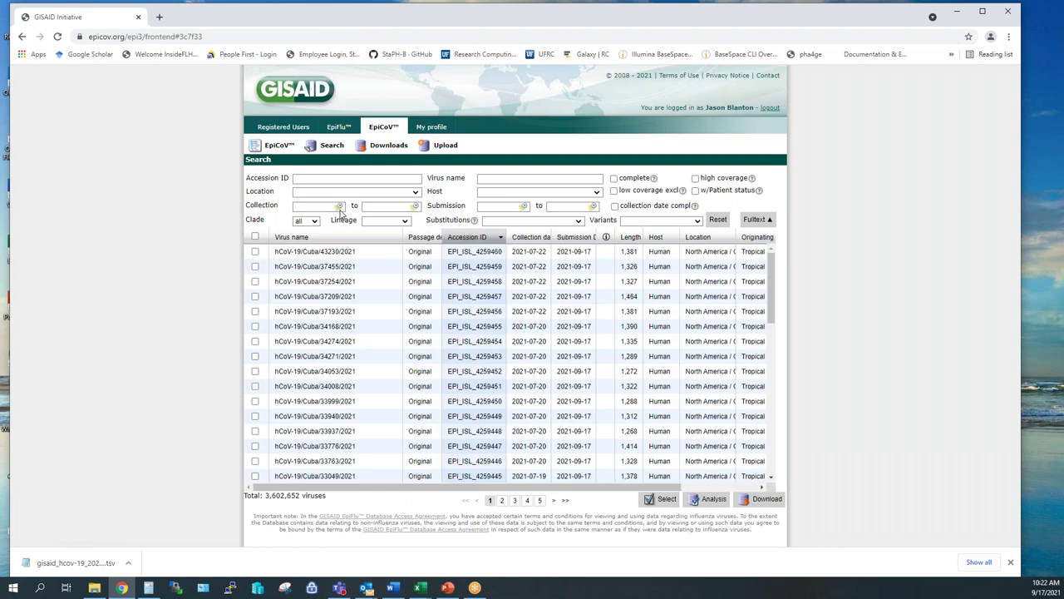
# In the GISAID EpiCoV search in Chrome, filter by location North America / USA / Florida and submission dates 2021-09-15 to 2021-09-15
pyautogui.click(306, 191)
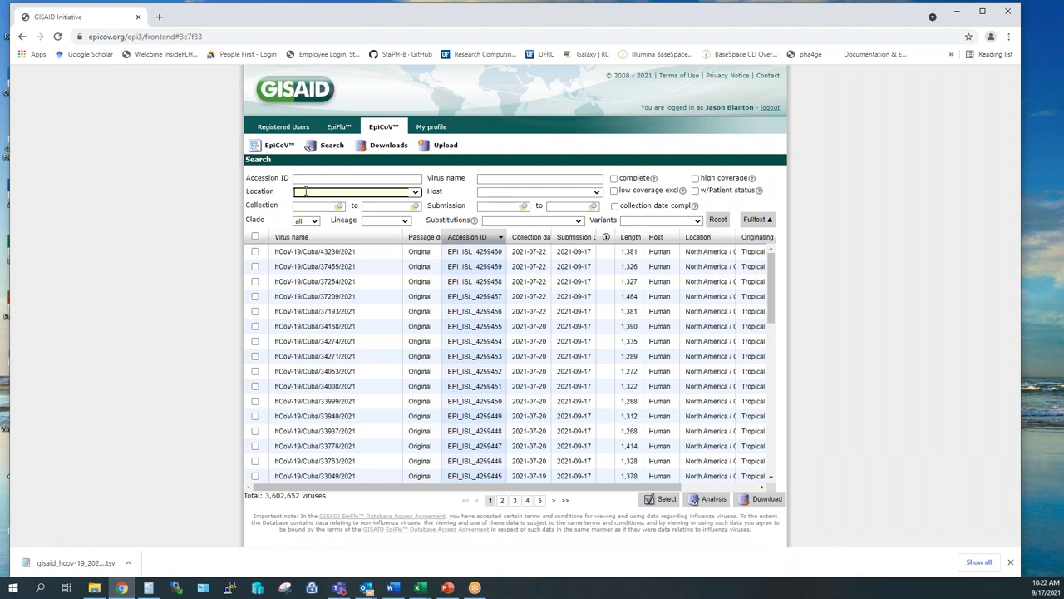
pyautogui.write('North America / USA / Florida')
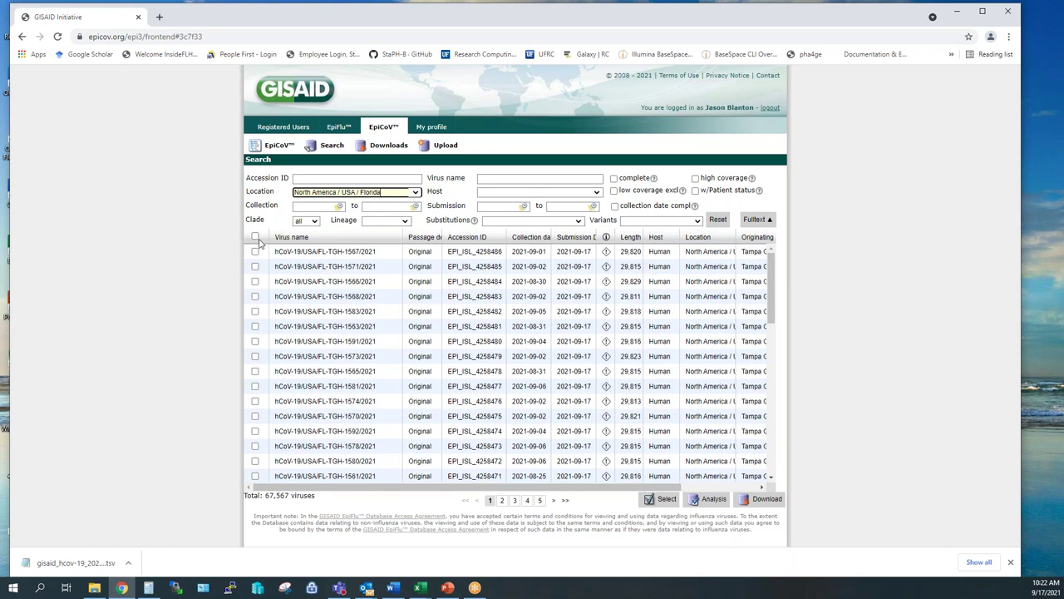
pyautogui.click(500, 206)
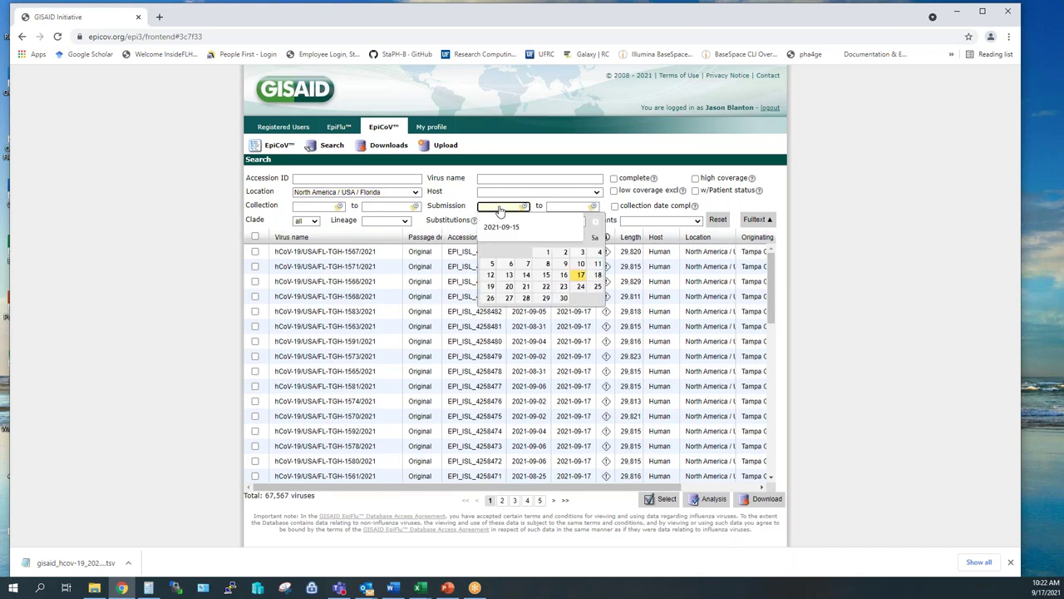
pyautogui.click(546, 275)
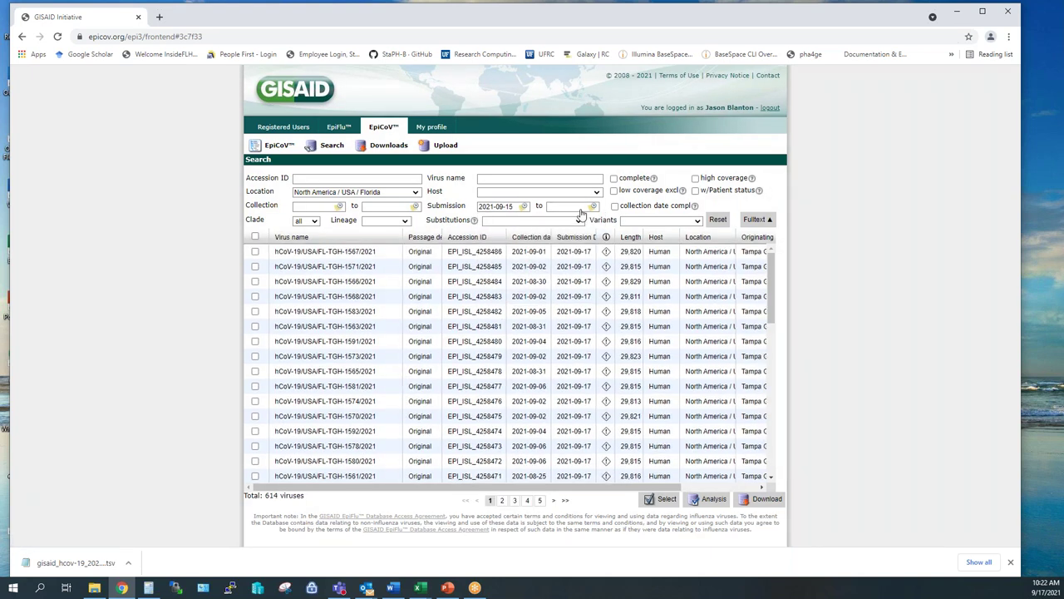
pyautogui.click(580, 208)
pyautogui.click(614, 277)
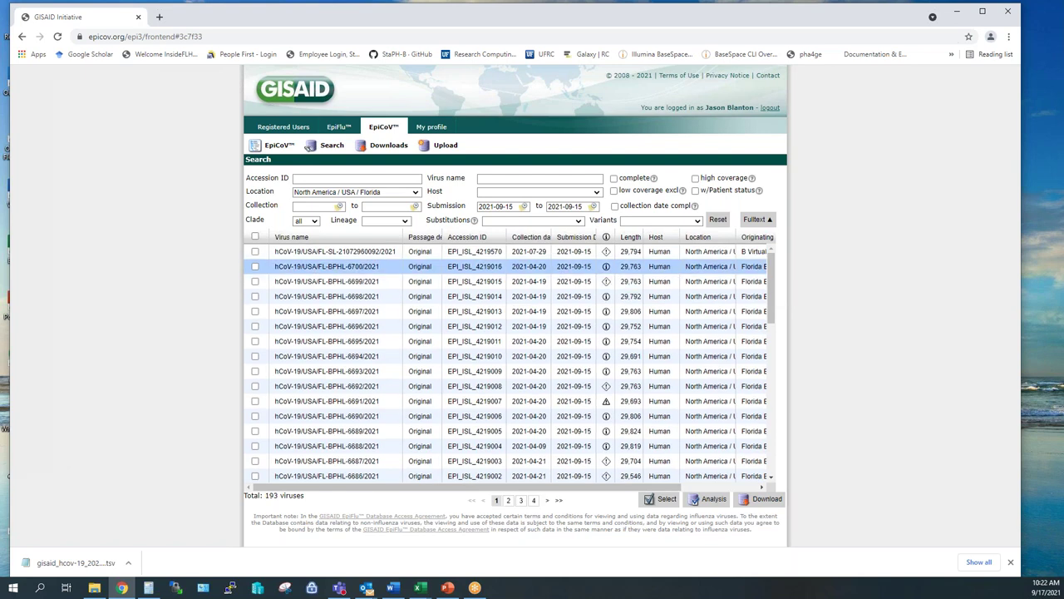
# Sort the filtered records by virus name in ascending order and look through the list
pyautogui.click(291, 238)
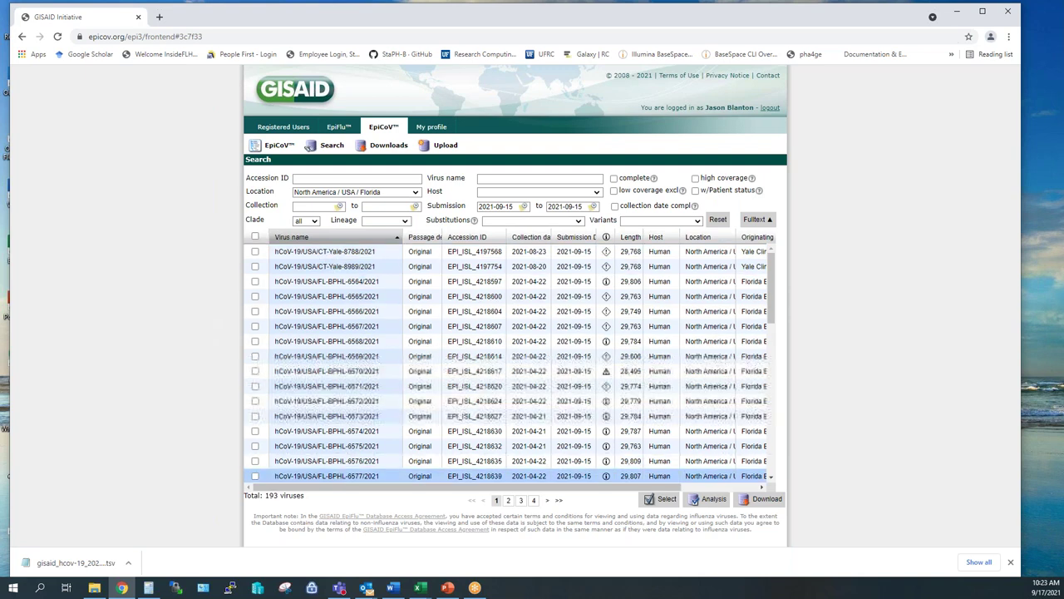
pyautogui.scroll(-6, 338, 430)
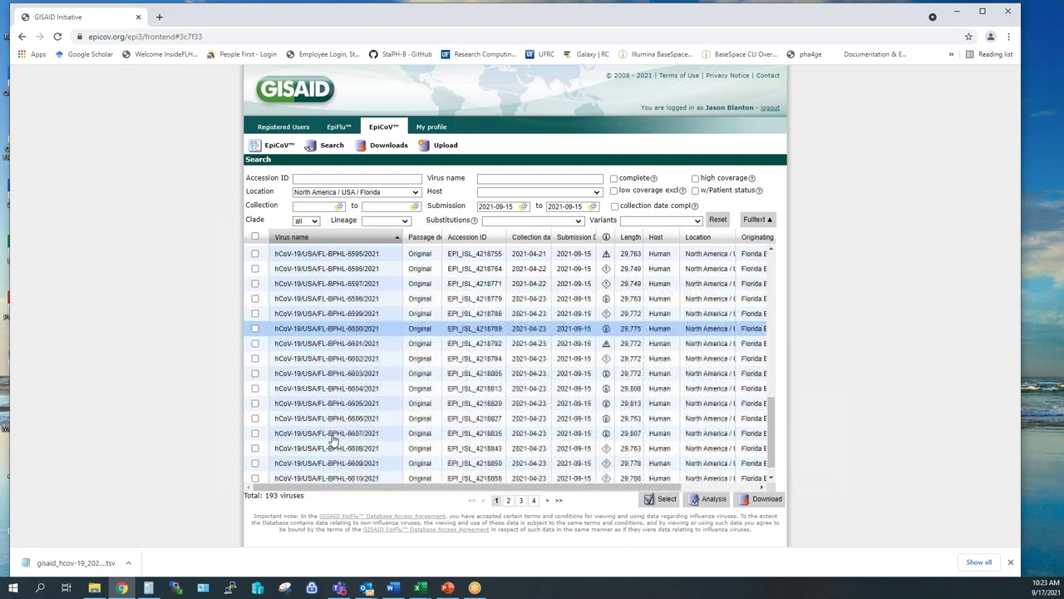
pyautogui.scroll(6, 339, 424)
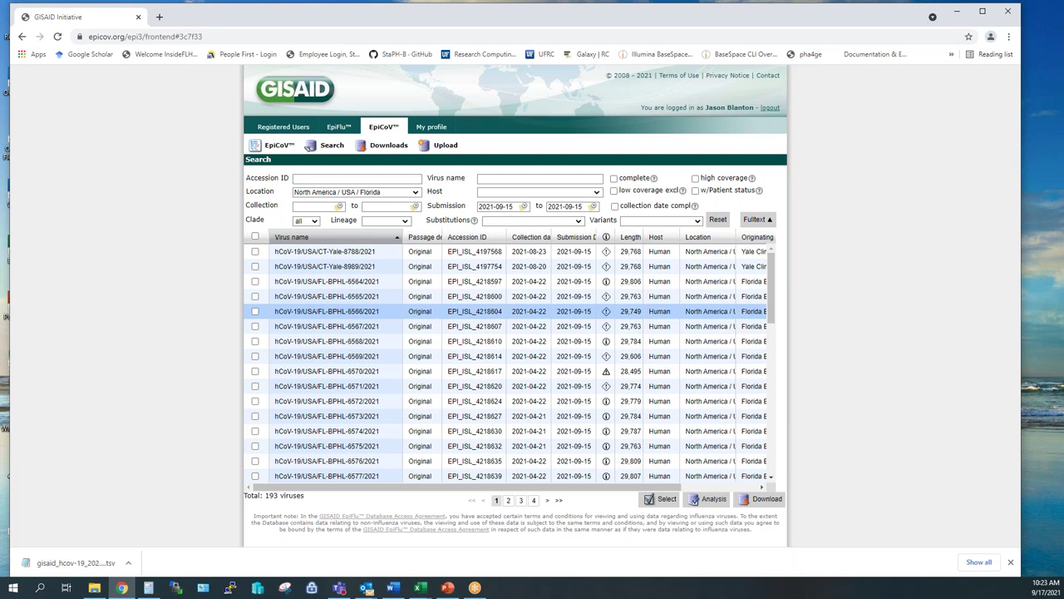
# Select all the filtered EpiCoV records and download them in the Patient status metadata format
pyautogui.click(255, 237)
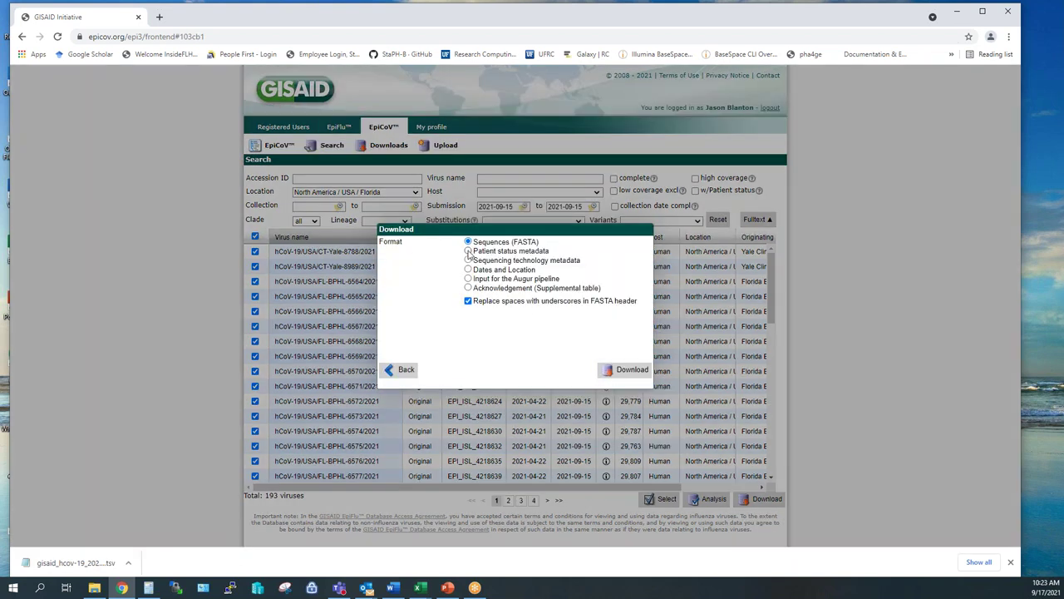
pyautogui.click(469, 251)
pyautogui.click(629, 373)
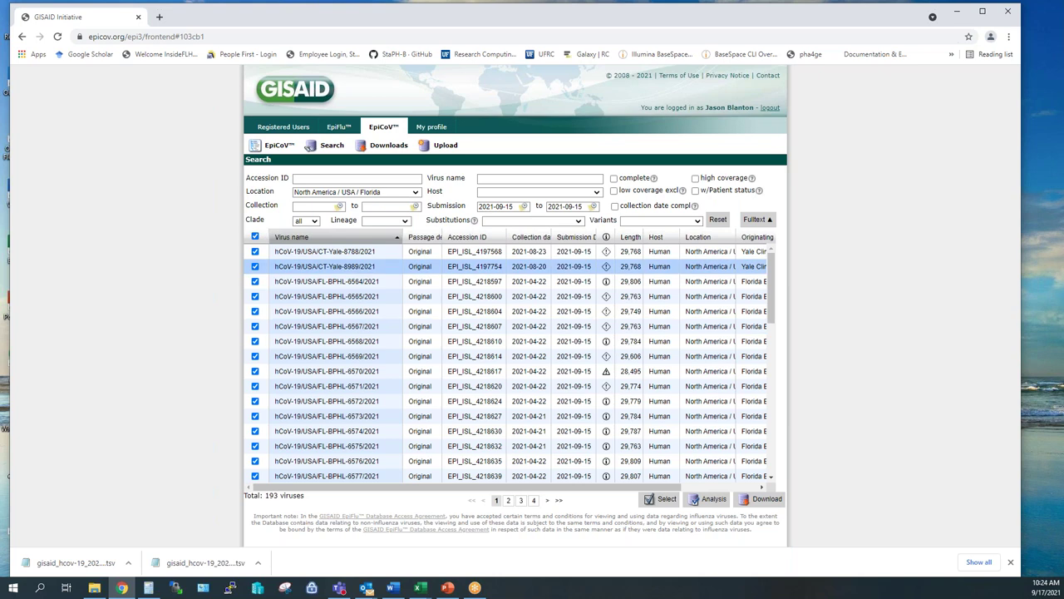
# Switch to the EpiCoV bulk upload workbook in Excel and open the downloaded gisaid_hcov-19_2021_09_17_14 file from the Downloads folder, finishing its text import
pyautogui.click(409, 585)
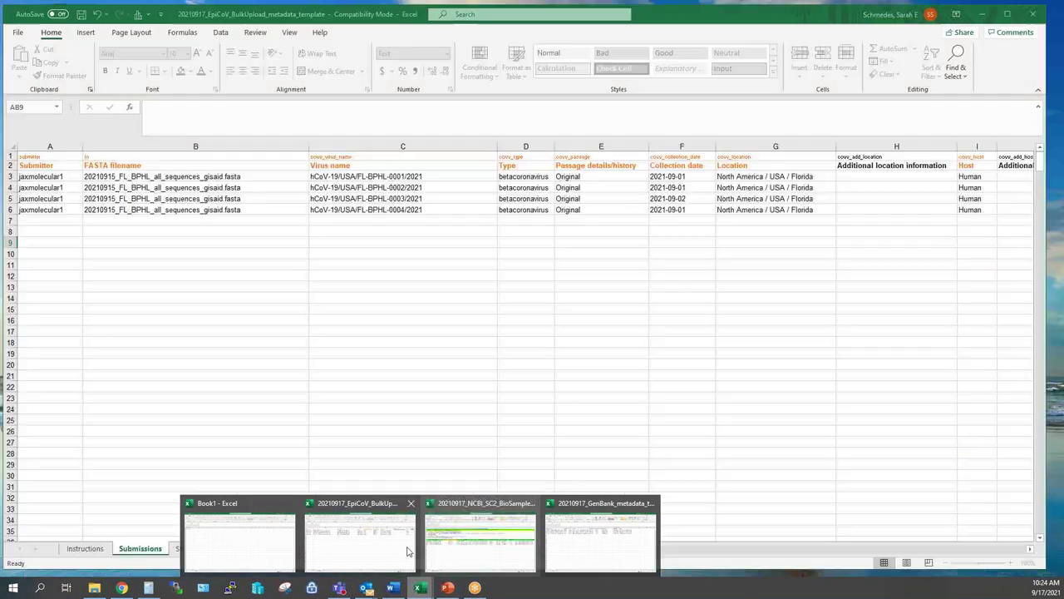
pyautogui.click(406, 547)
pyautogui.click(18, 33)
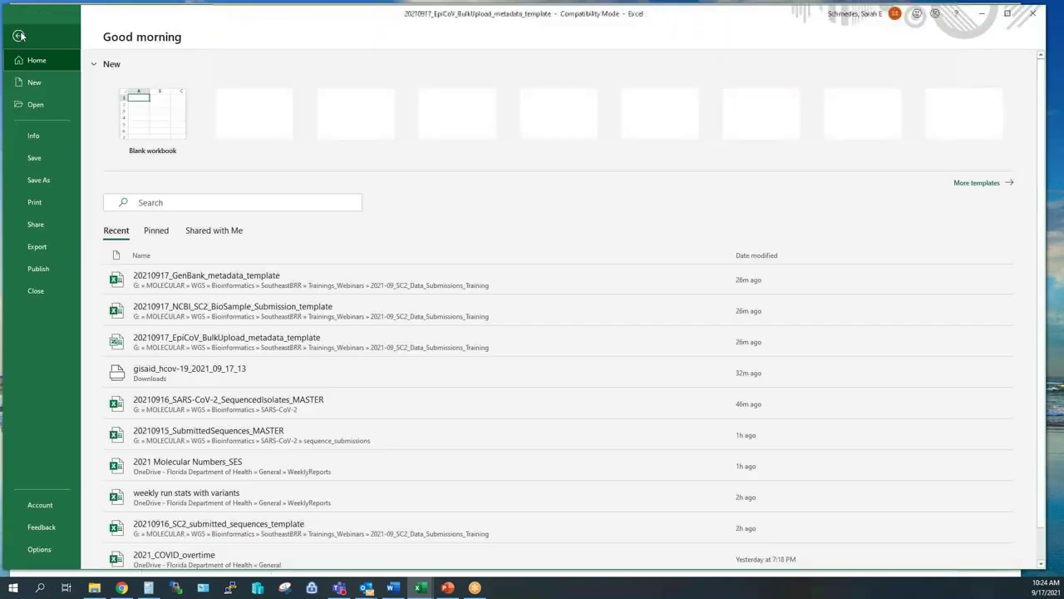
pyautogui.click(46, 113)
pyautogui.click(165, 304)
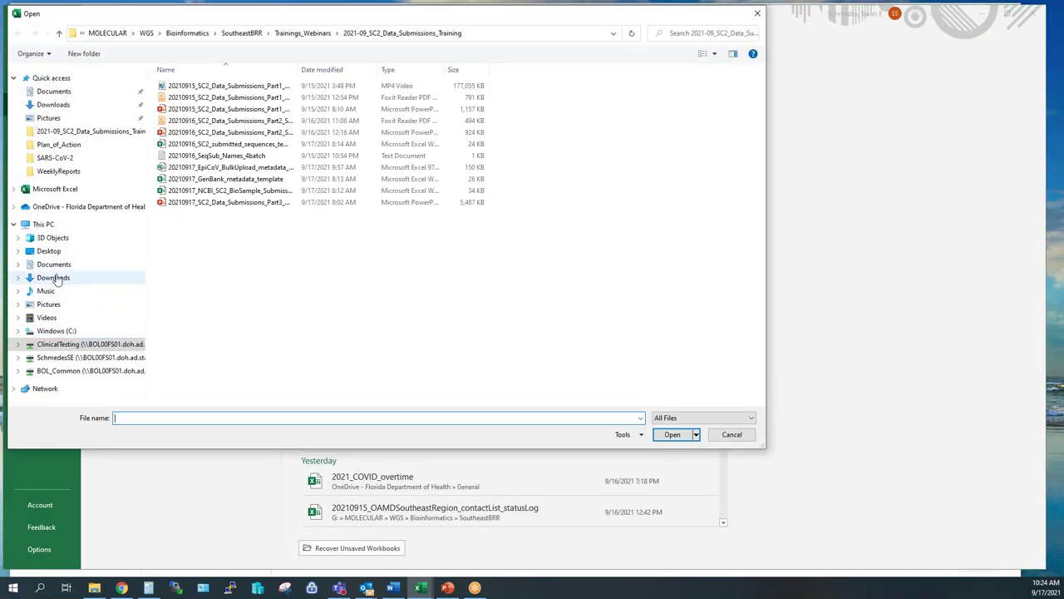
pyautogui.click(53, 277)
pyautogui.click(227, 103)
pyautogui.click(675, 435)
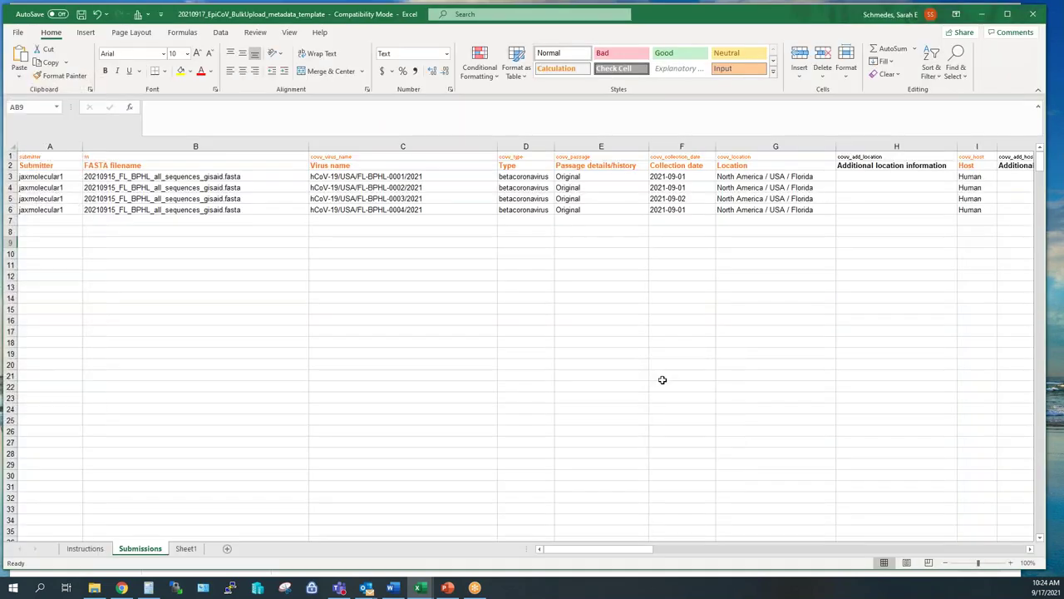
pyautogui.click(717, 491)
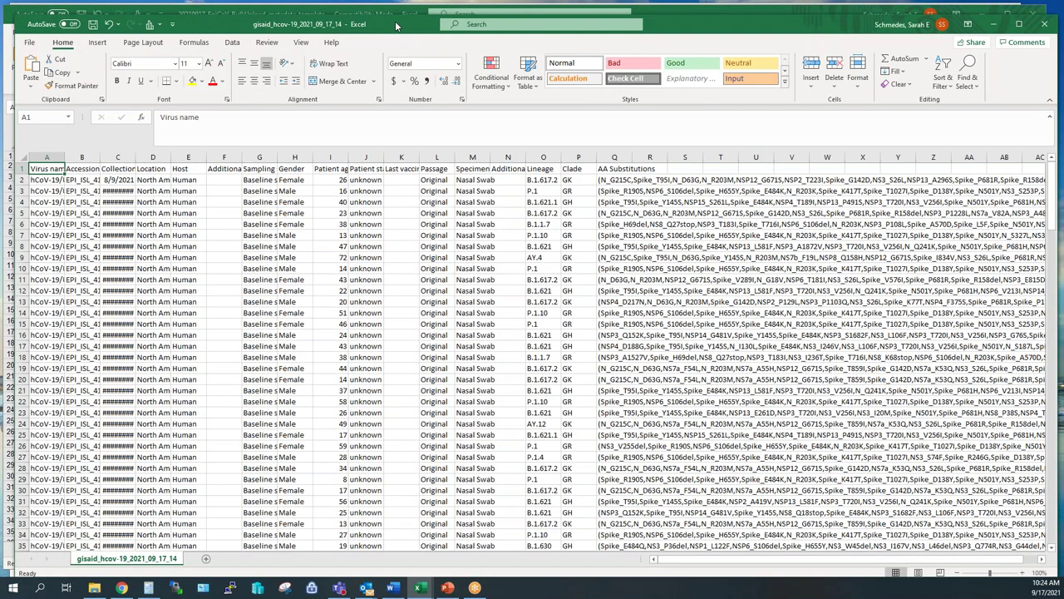
# Enlarge the imported workbook's window and fit the Virus name and Accession ID columns to their contents
pyautogui.doubleClick(388, 18)
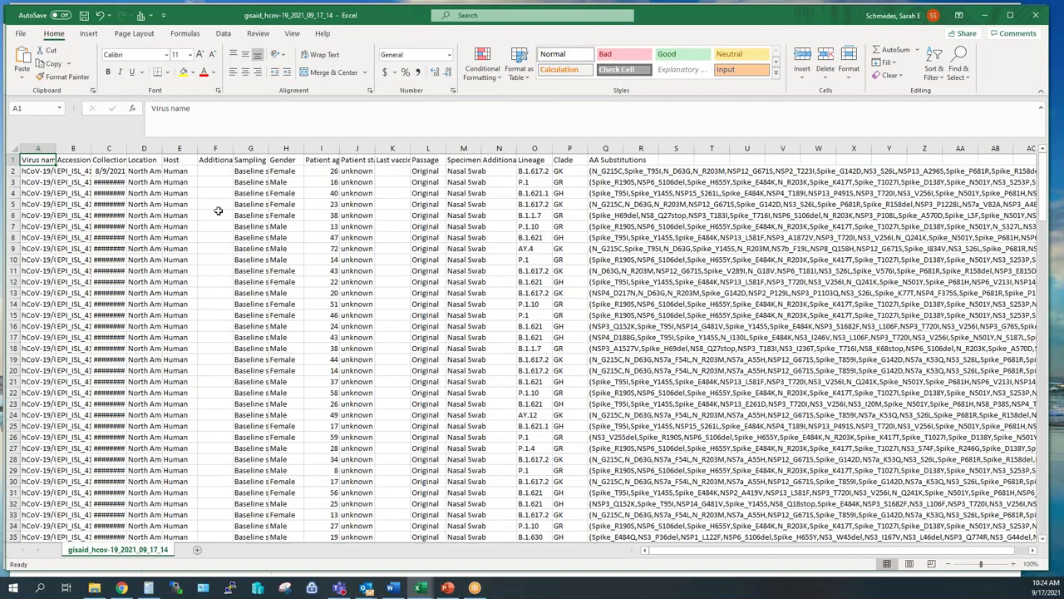
pyautogui.doubleClick(56, 148)
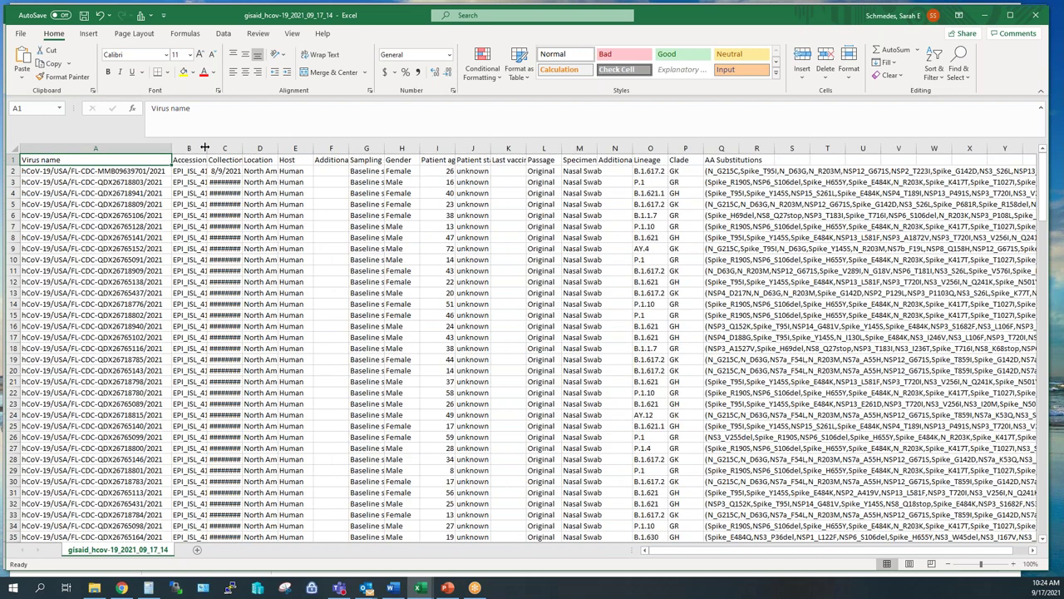
pyautogui.doubleClick(206, 148)
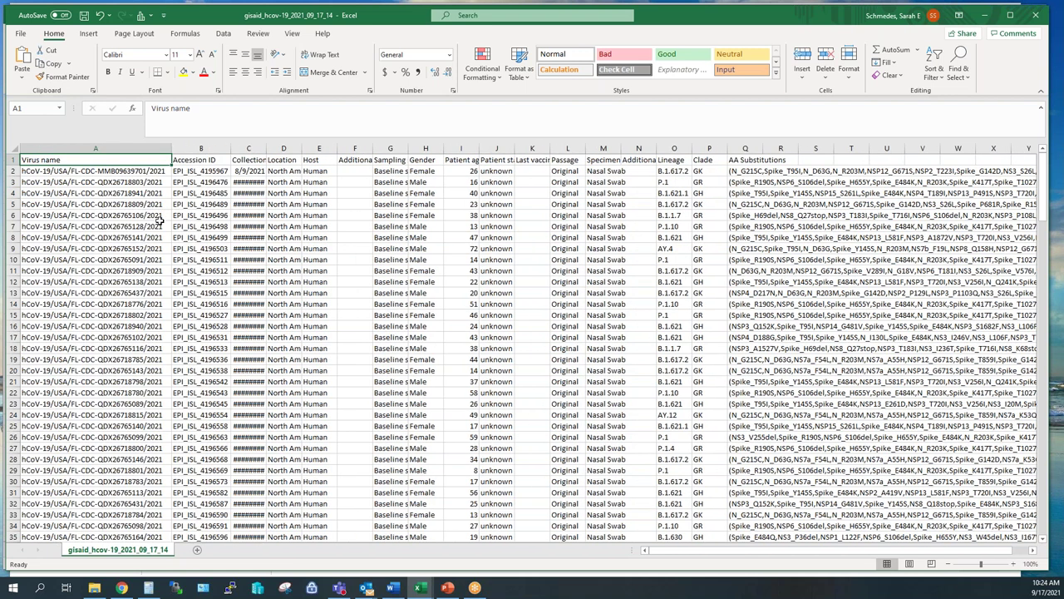
# Sort the whole sheet by Virus name from A to Z
pyautogui.click(14, 148)
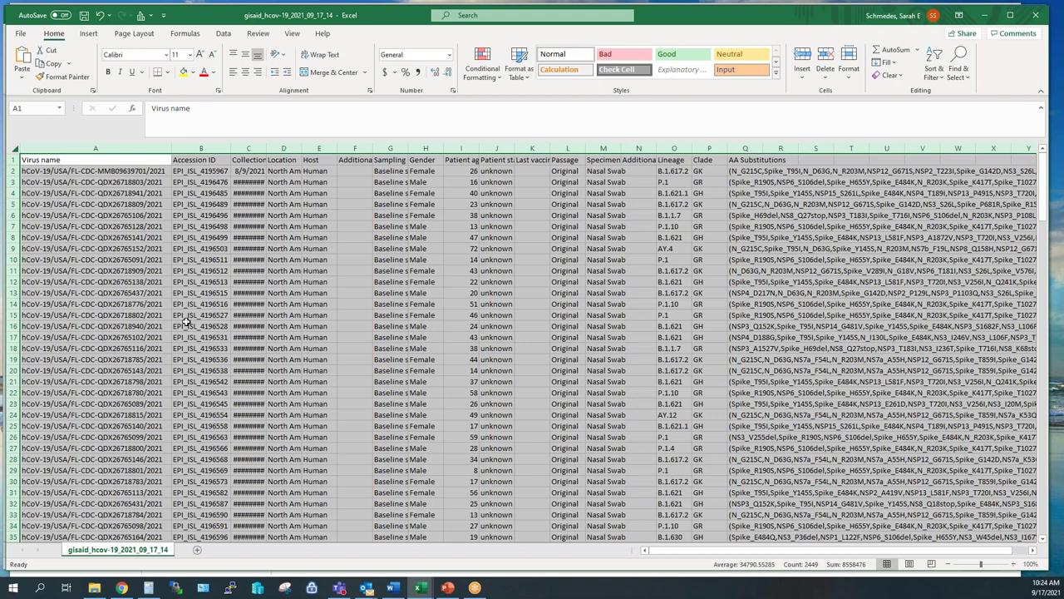
pyautogui.scroll(-1, 188, 321)
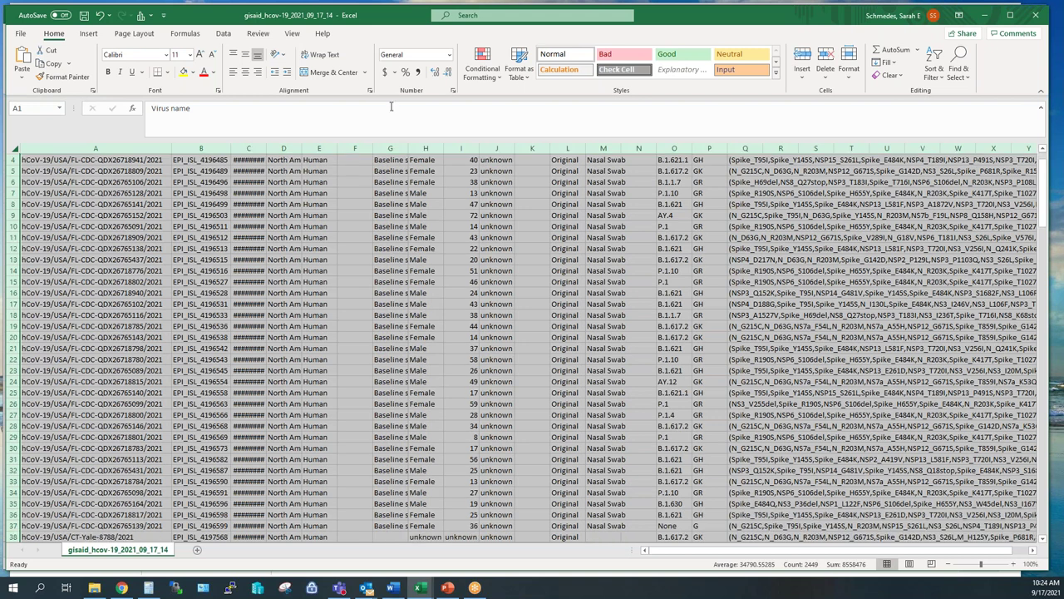
pyautogui.click(223, 33)
pyautogui.click(343, 63)
pyautogui.click(521, 368)
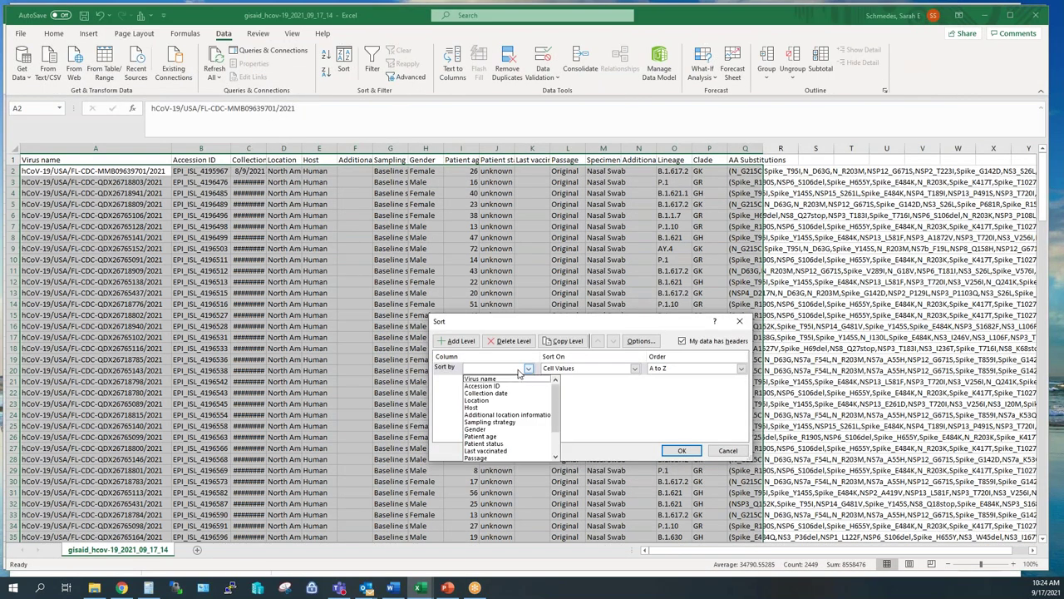
pyautogui.click(489, 378)
pyautogui.click(680, 450)
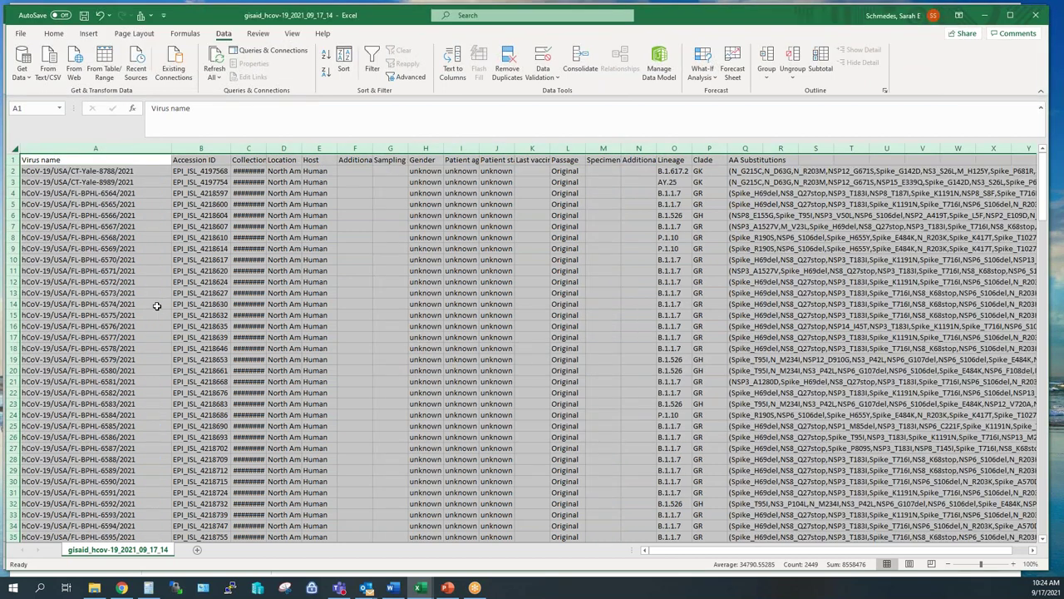
pyautogui.click(156, 306)
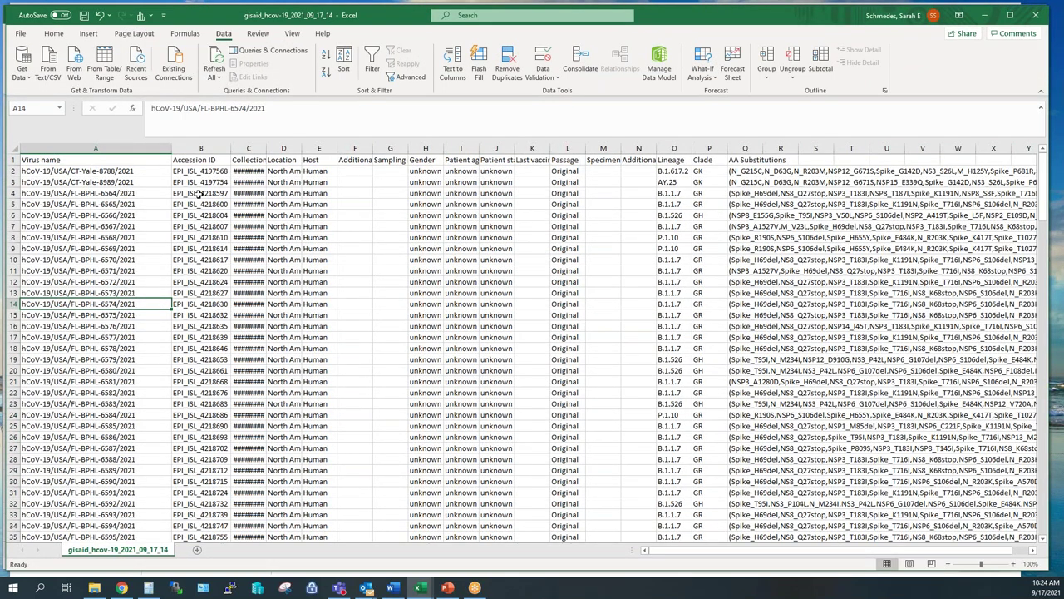
# Select the Accession IDs of the FL-BPHL records in B4 to B140 and look back through them
pyautogui.moveTo(200, 193); pyautogui.dragTo(202, 247)
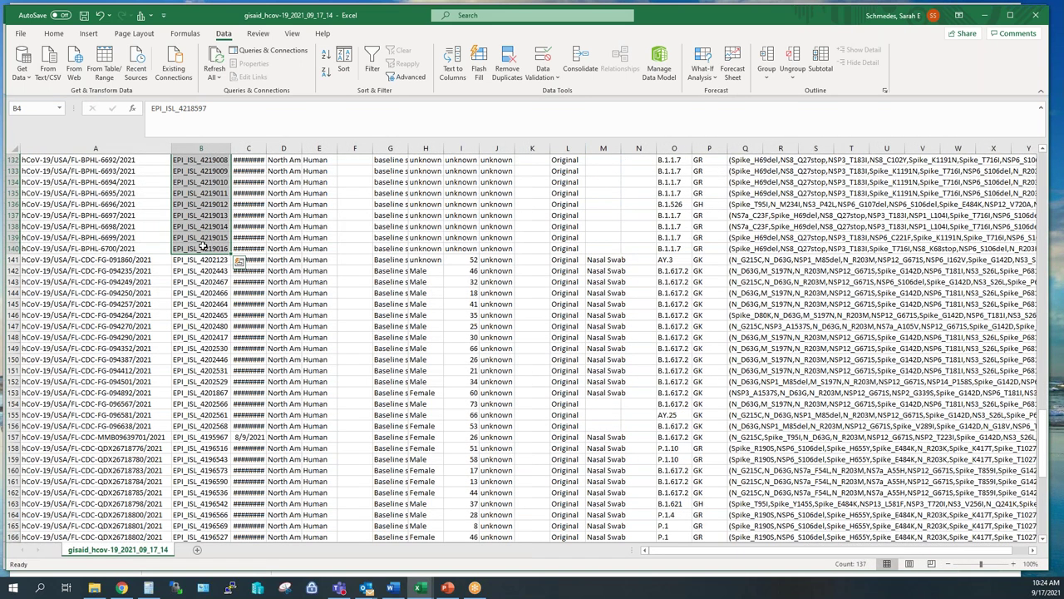
pyautogui.scroll(14, 223, 347)
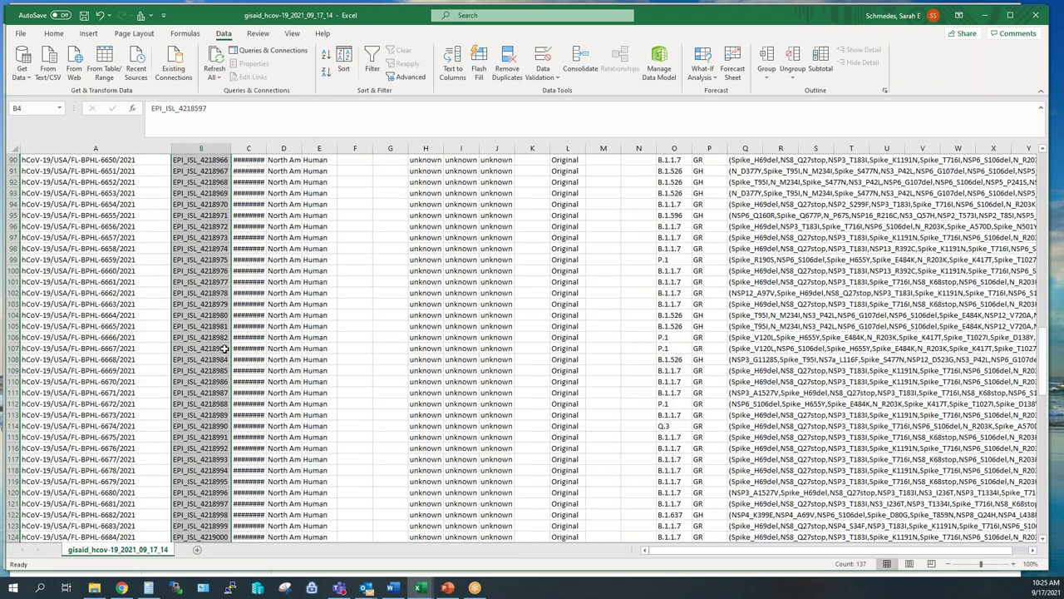
pyautogui.click(318, 271)
# Close the downloaded metadata workbook without saving and present the Retrieve GISAID Accessions (Demo) slide in PowerPoint
pyautogui.click(1039, 15)
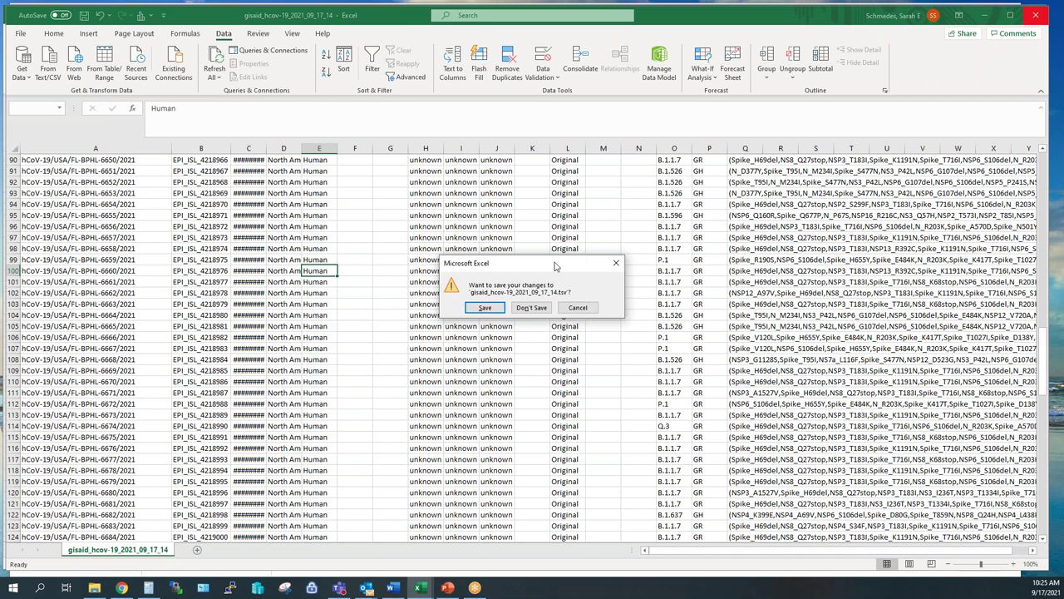
pyautogui.click(533, 307)
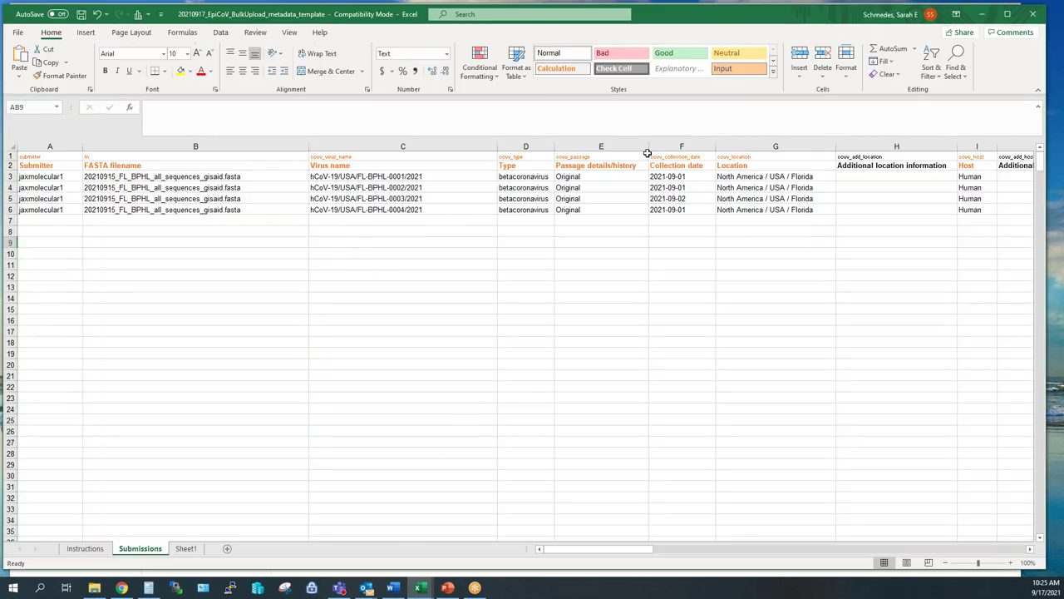
pyautogui.click(449, 588)
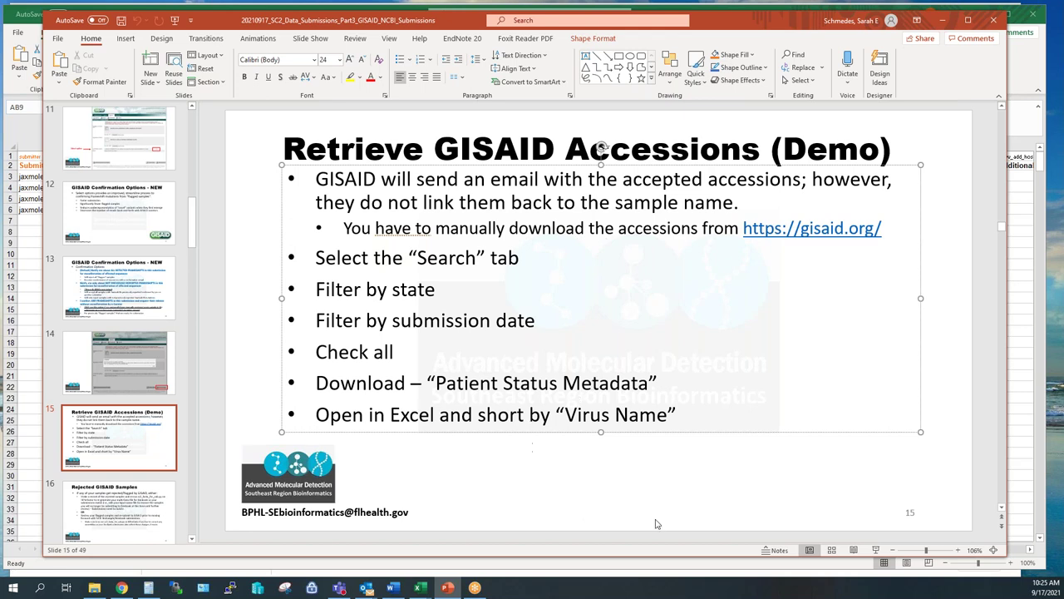
pyautogui.click(876, 550)
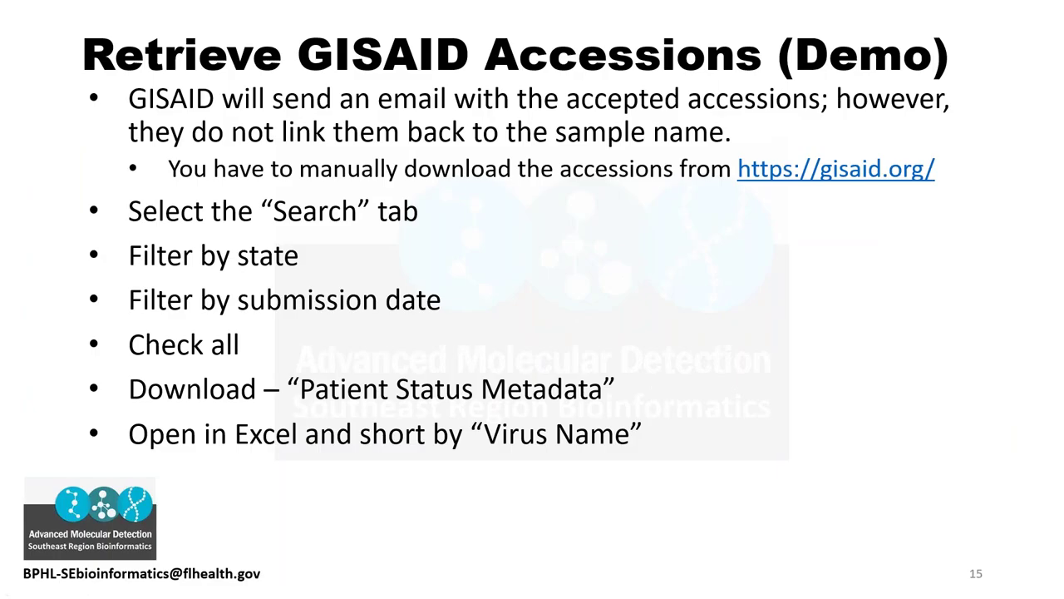
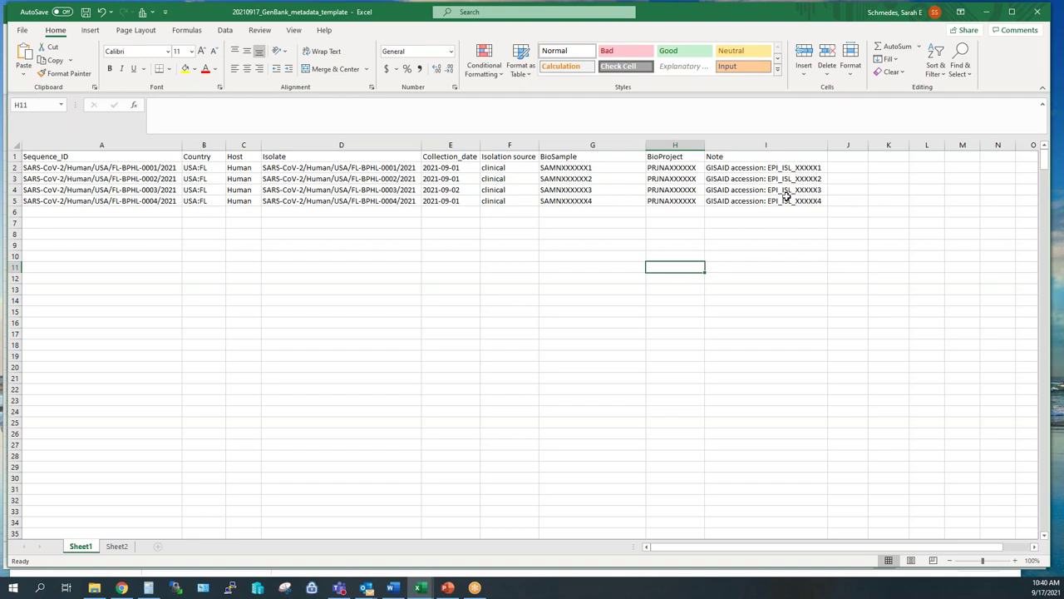
# Compare the Note column on Sheet1 of the GenBank metadata template with the "GISAID accession: " formula column on Sheet2
pyautogui.click(121, 549)
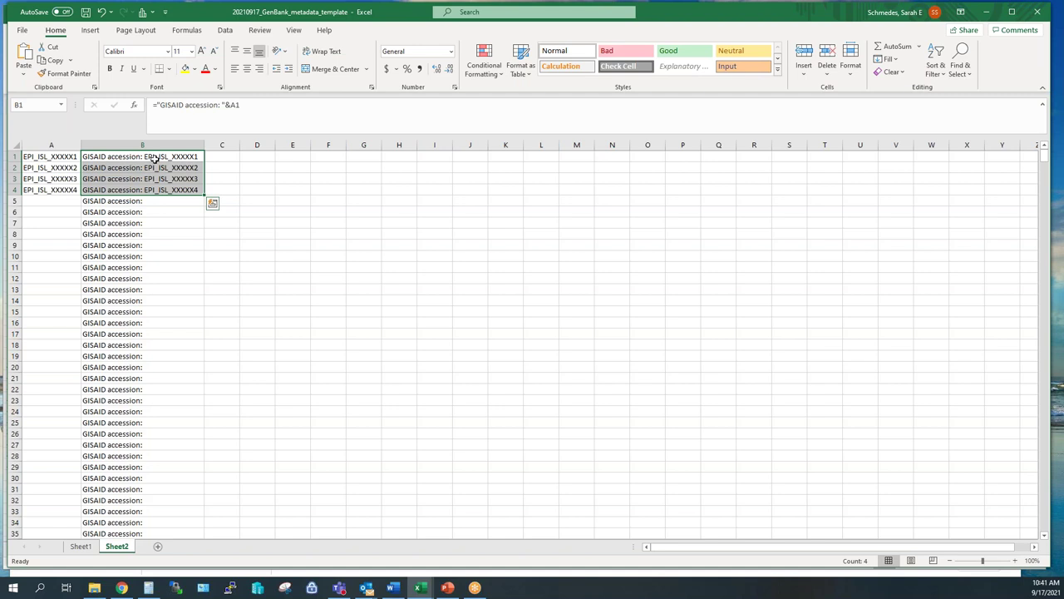
pyautogui.click(81, 546)
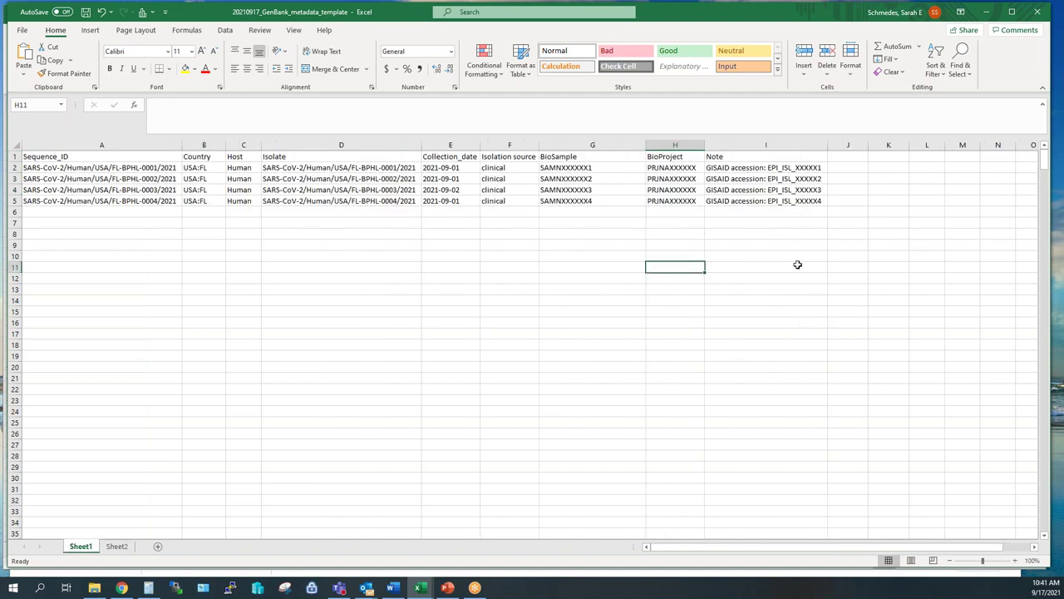
pyautogui.click(773, 302)
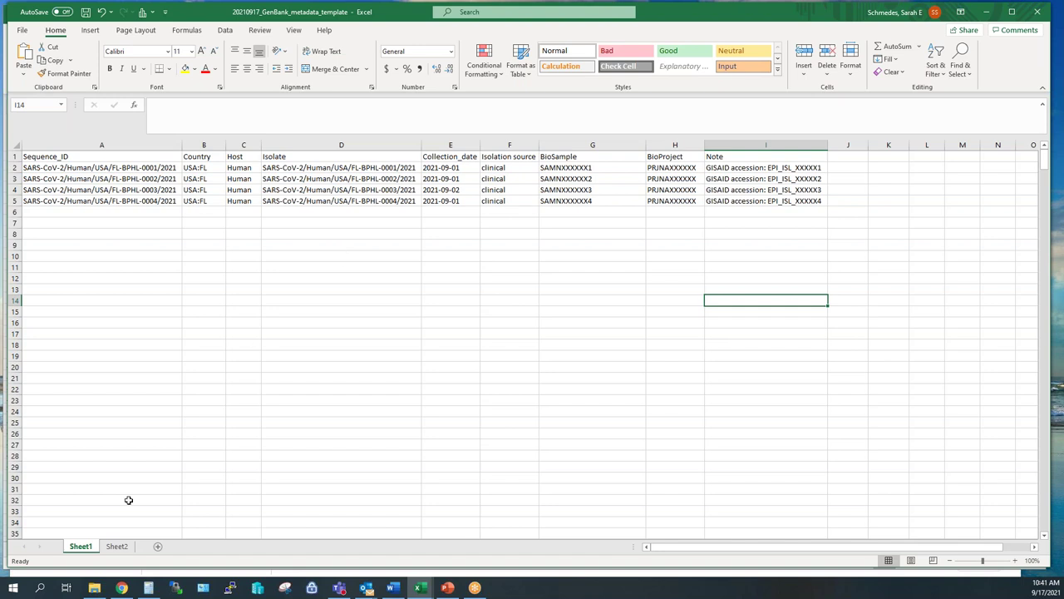
pyautogui.click(120, 547)
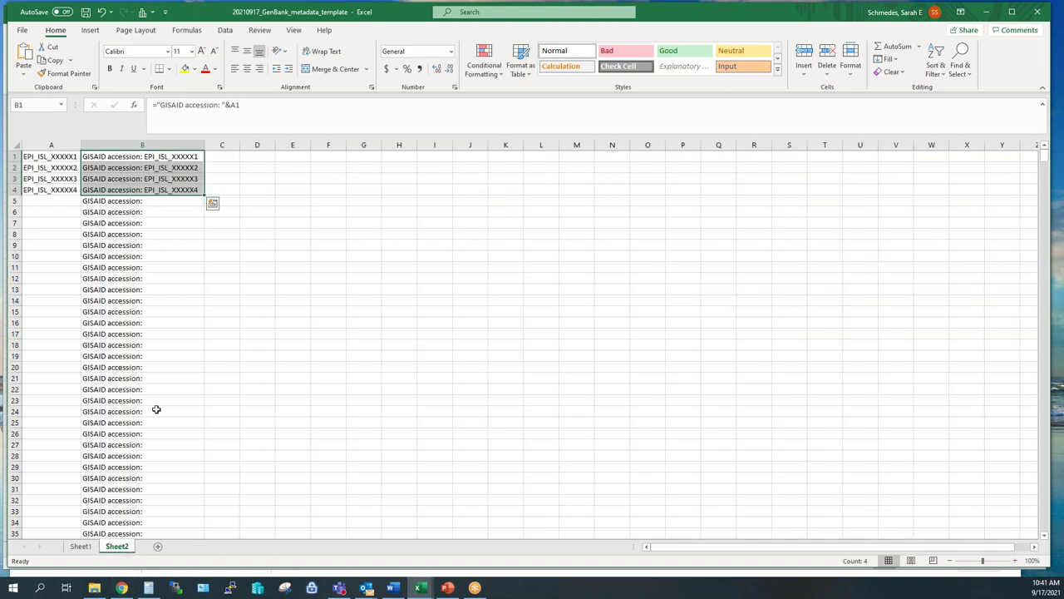
pyautogui.click(81, 546)
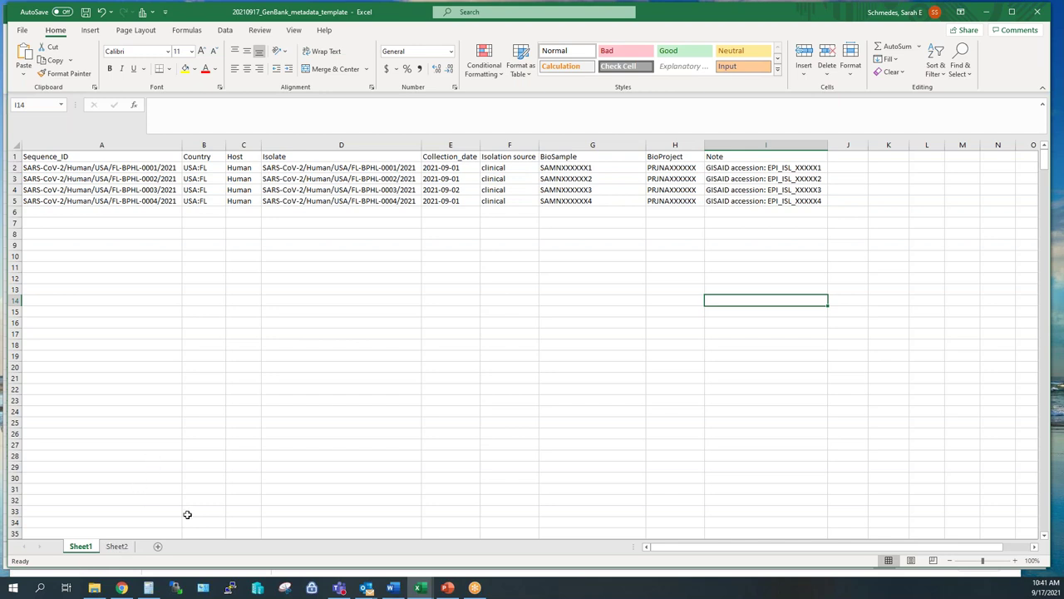
# Switch to the PowerPoint presentation and show the NCBI GenBank slides from the submission overview through the Submitter page
pyautogui.click(448, 587)
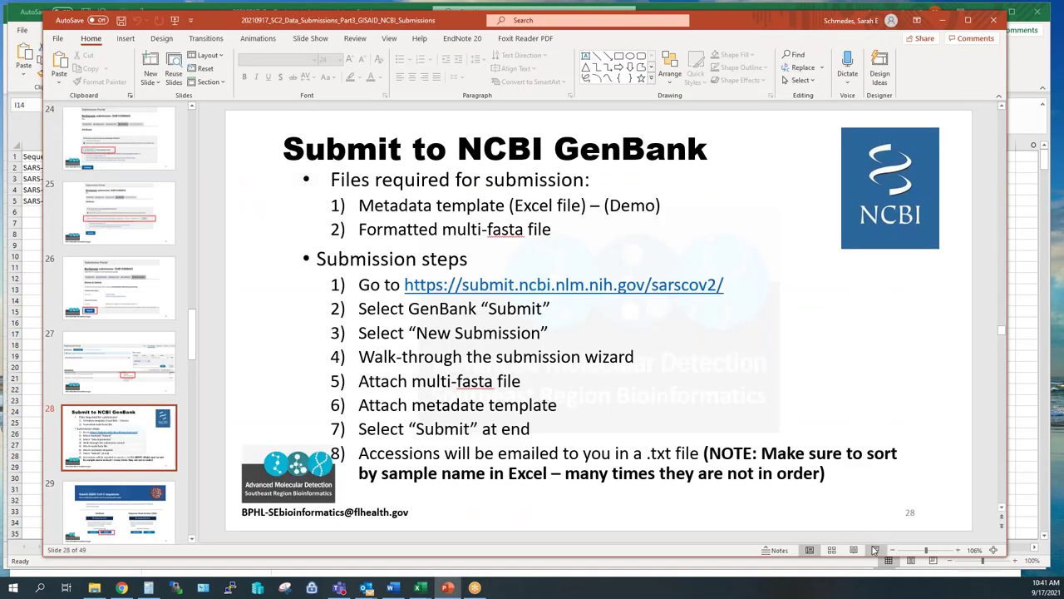
pyautogui.click(993, 550)
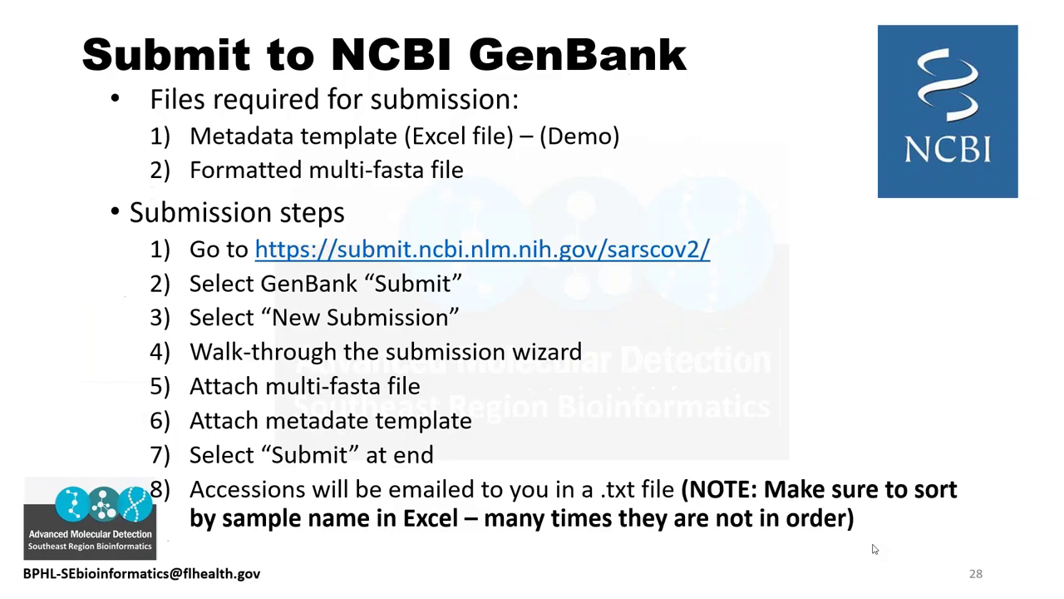
pyautogui.click(725, 412)
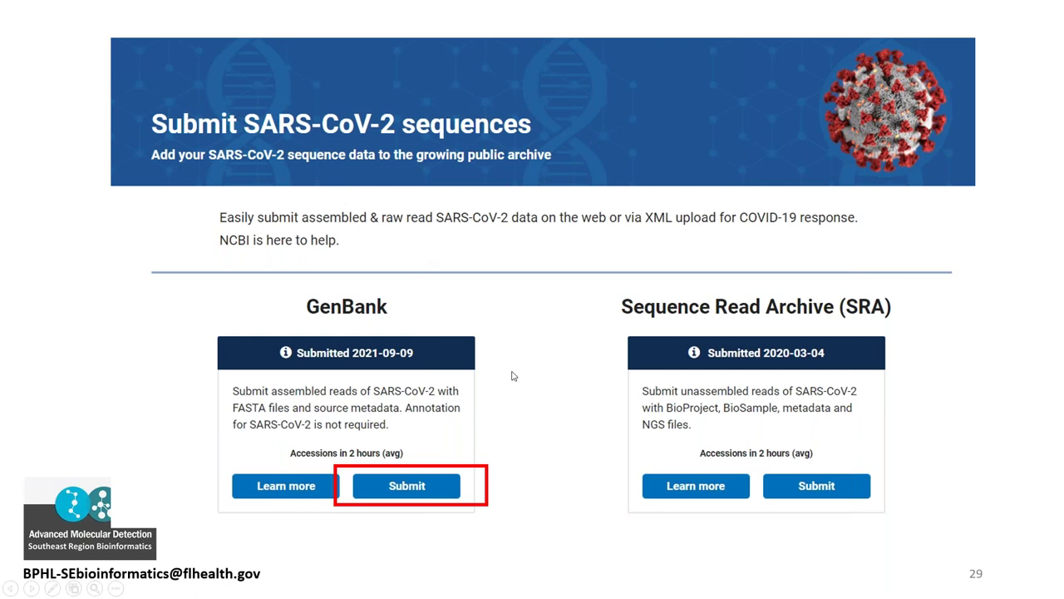
pyautogui.click(535, 492)
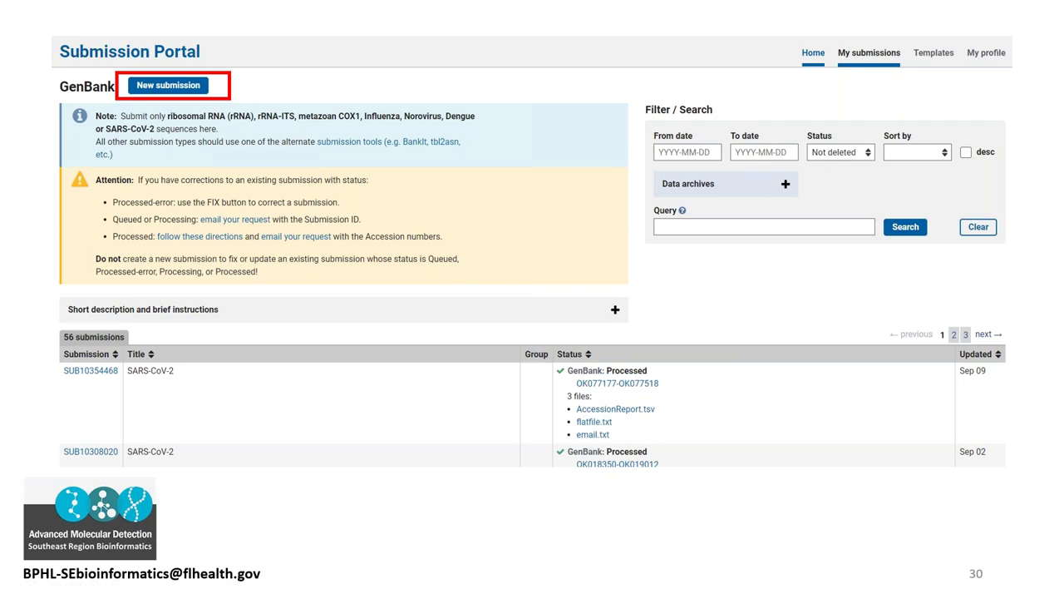
pyautogui.click(616, 439)
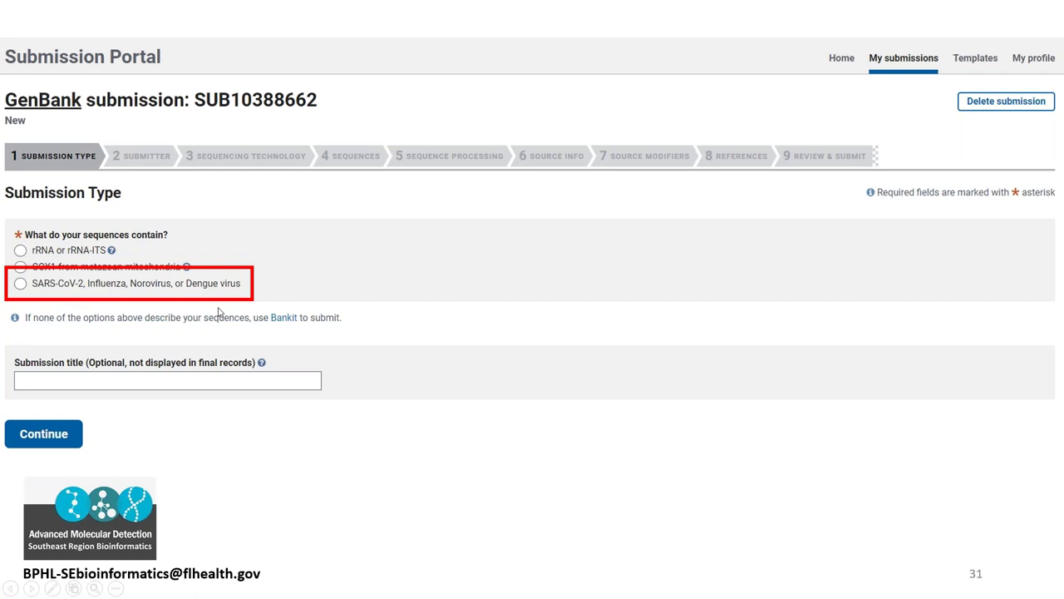
pyautogui.press('Right')
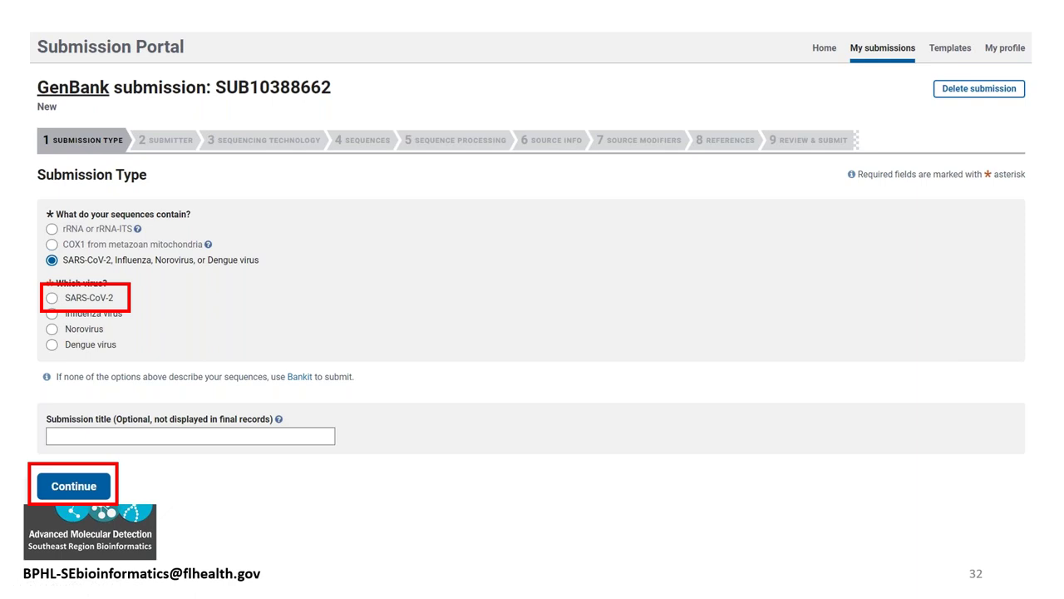
pyautogui.click(393, 384)
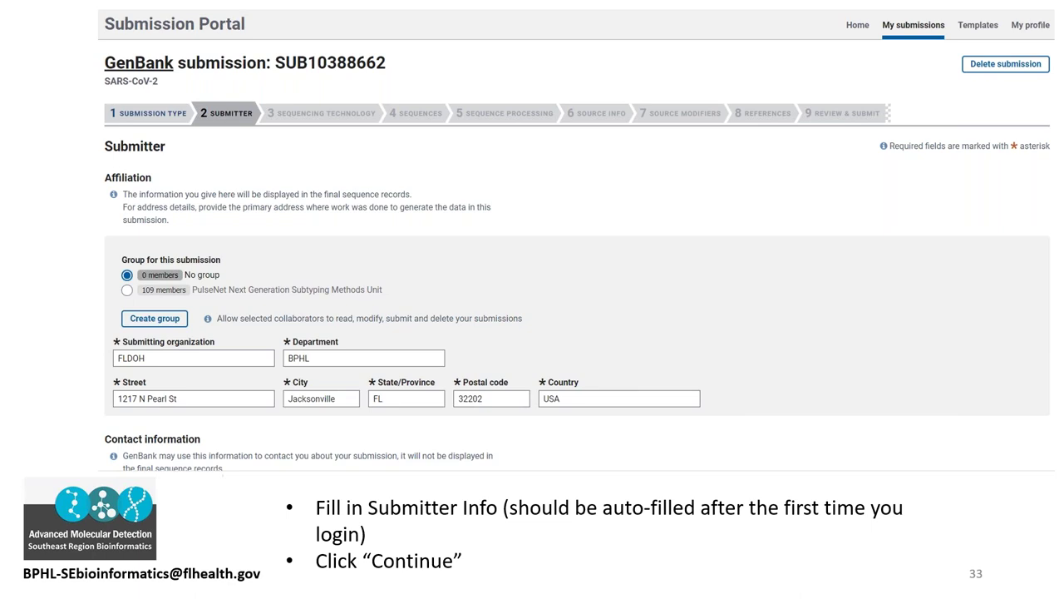
# Show the GenBank slides on assembly information, release date and FASTA upload, data processing, and sequence warnings
pyautogui.press('Right')
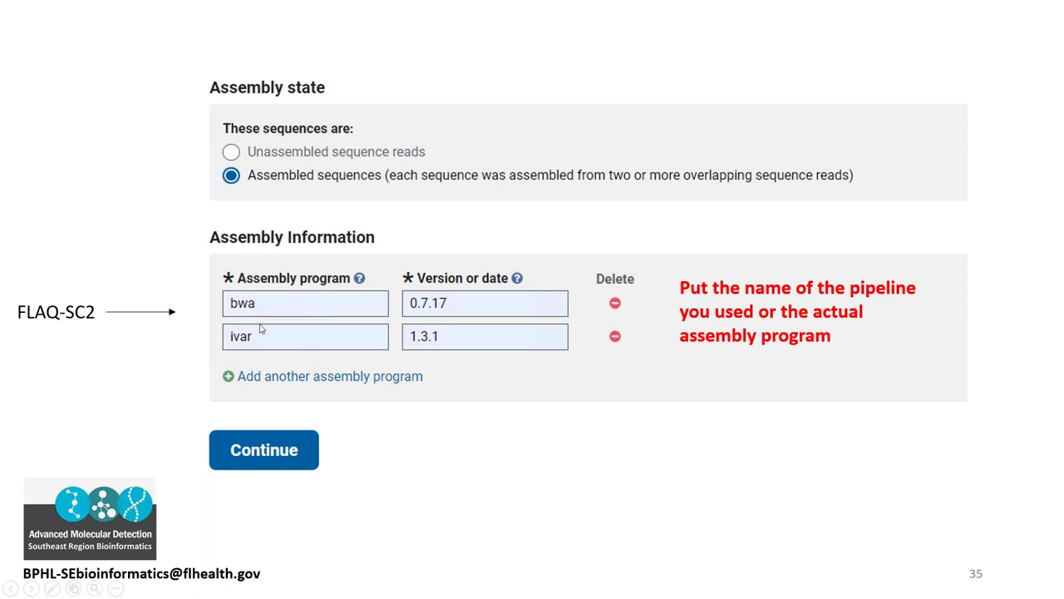
pyautogui.press('Right')
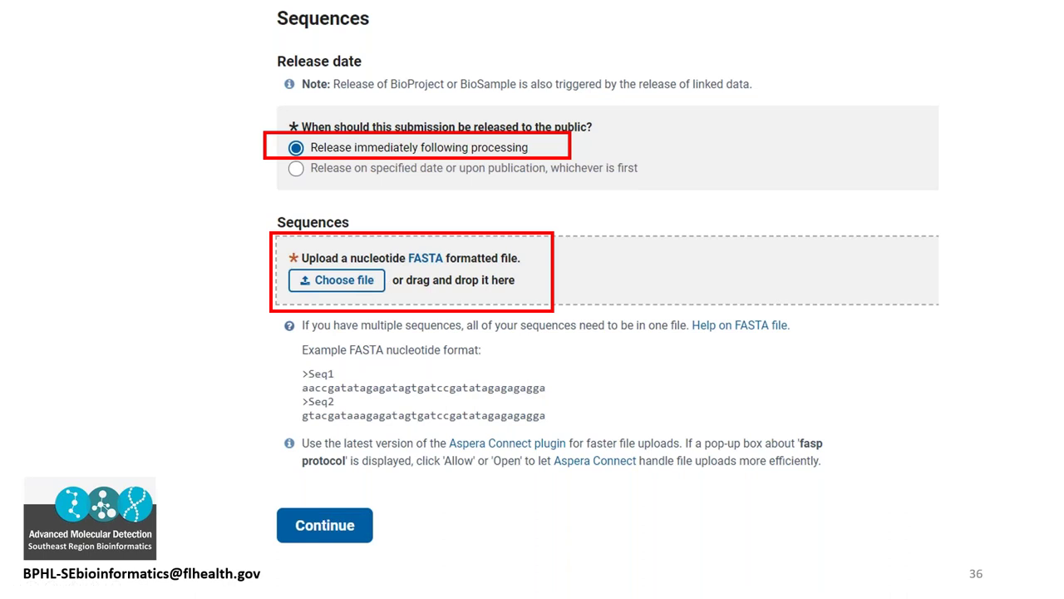
pyautogui.press('Right')
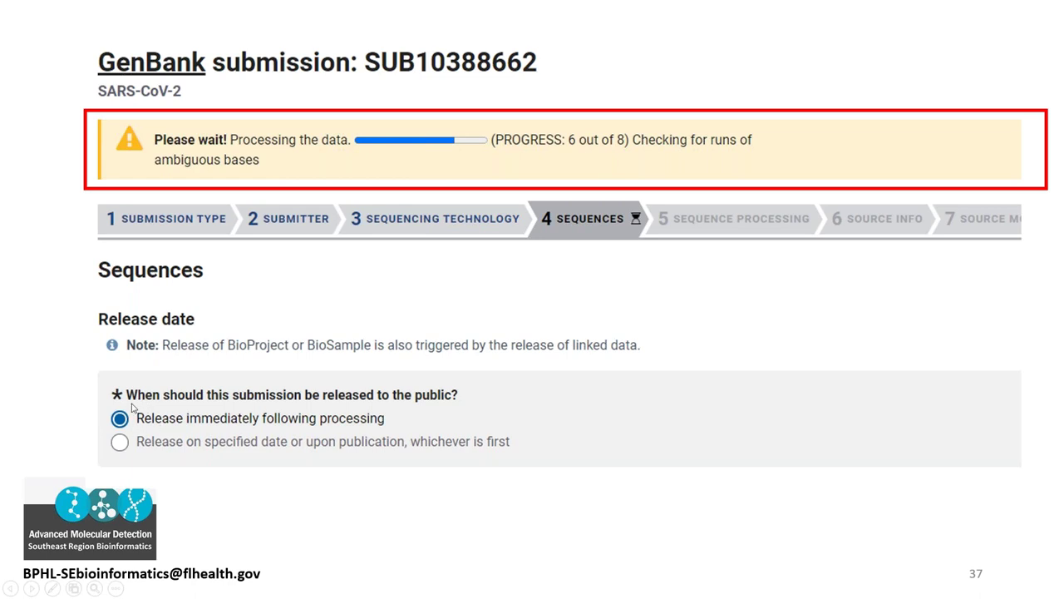
pyautogui.press('Right')
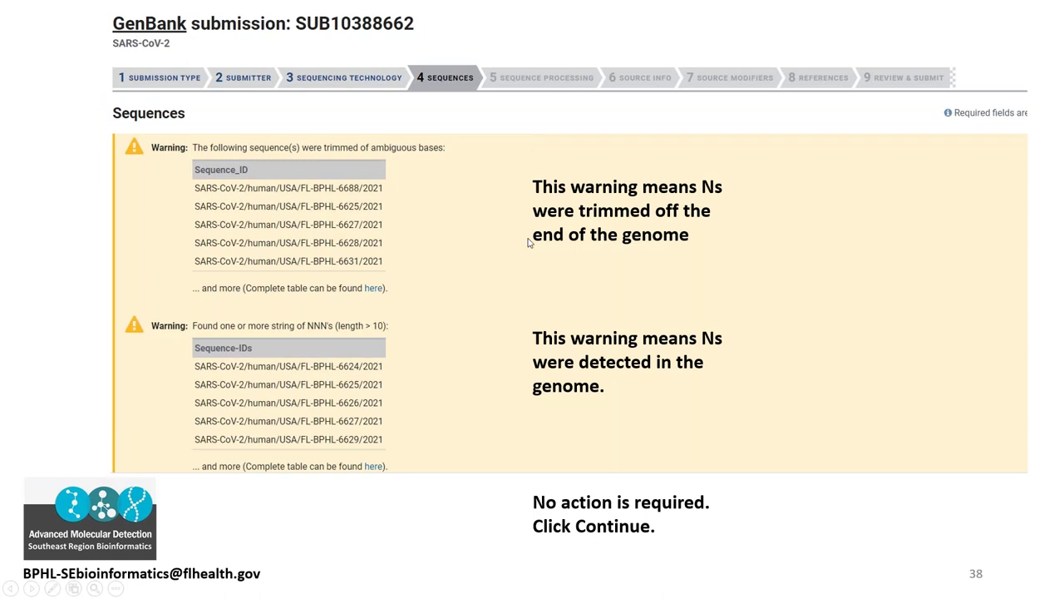